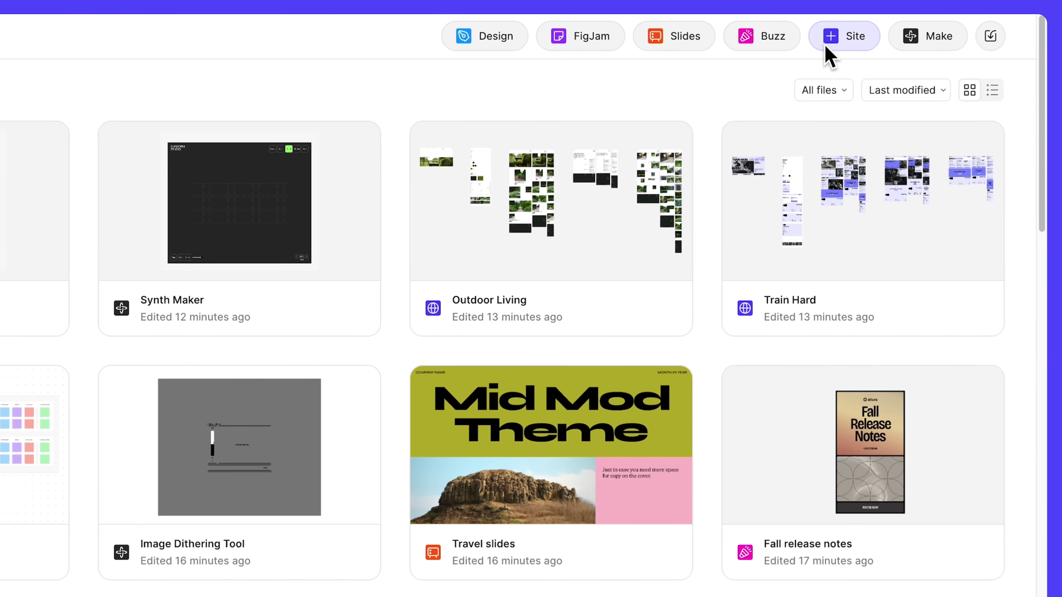
- Load figma.com/site/new to start a new website and browse the available templates
left_click(914, 29)
type("www.figma.com/site/new")
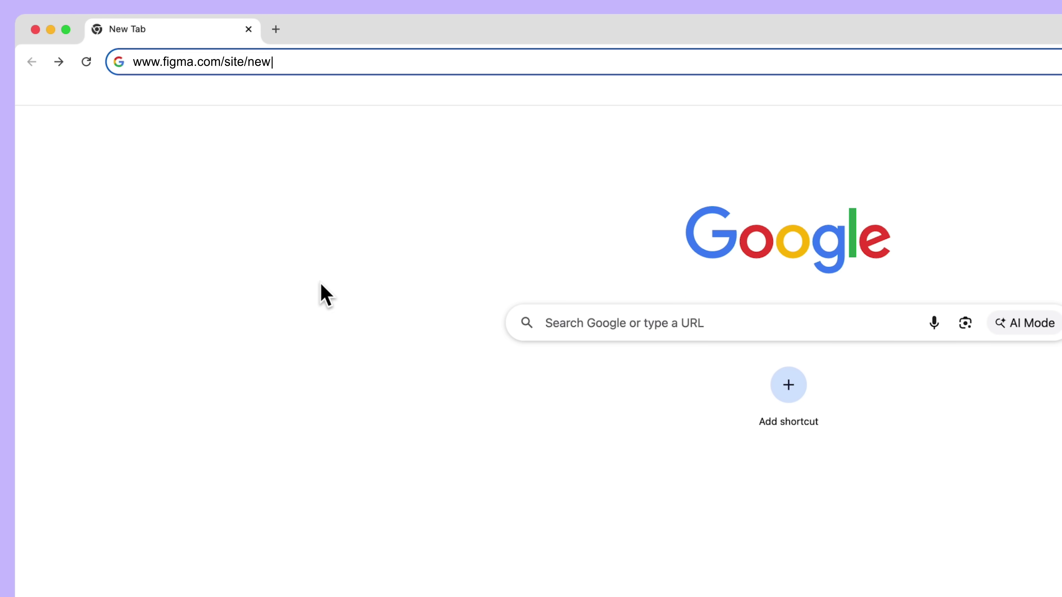
key("Return")
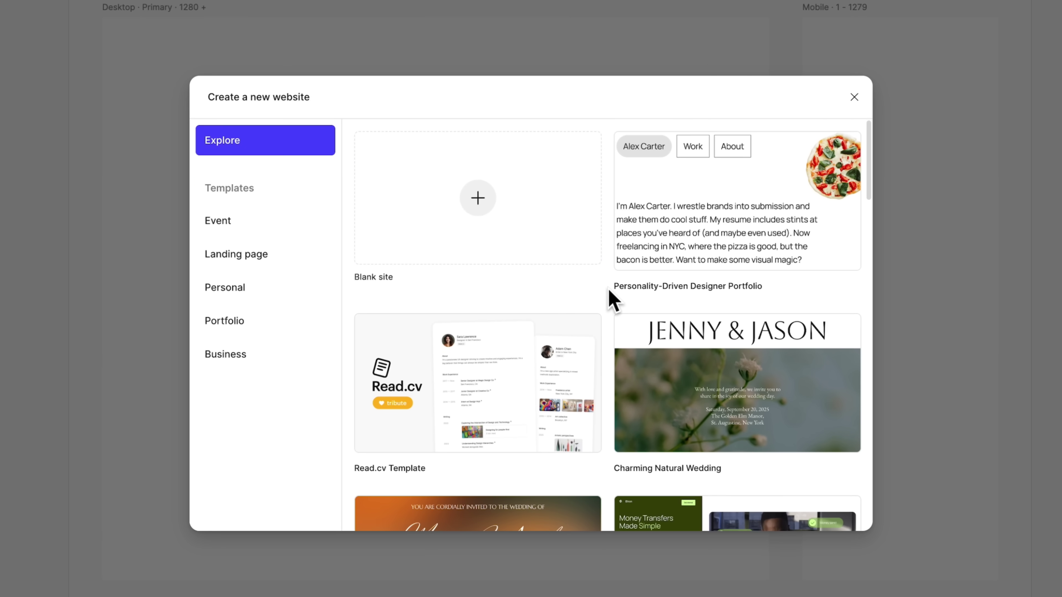
scroll(612, 300, "down", 10)
scroll(611, 300, "down", 15)
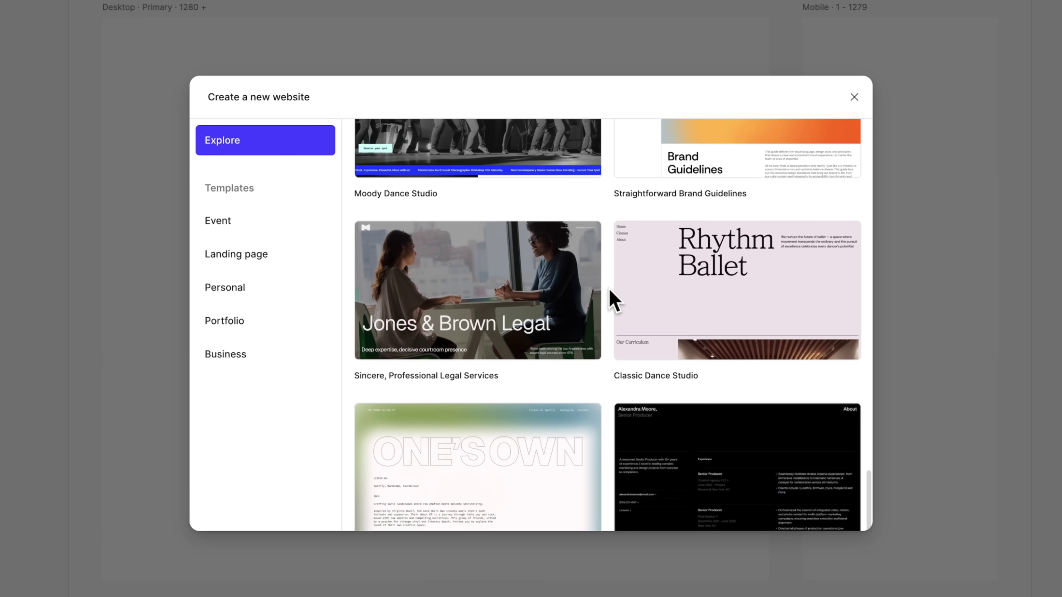
scroll(612, 300, "up", 15)
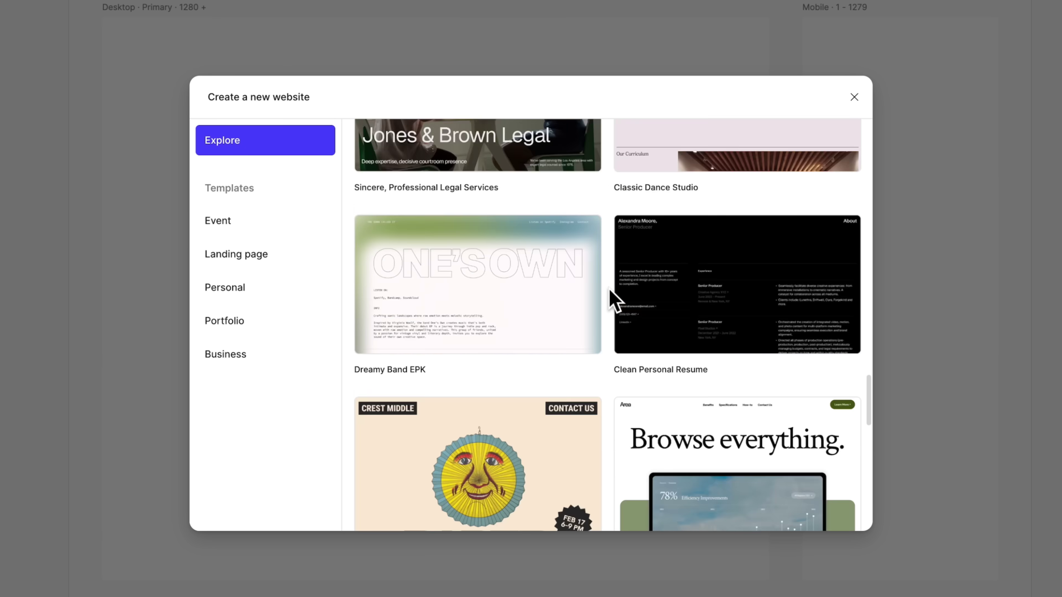
scroll(612, 301, "up", 10)
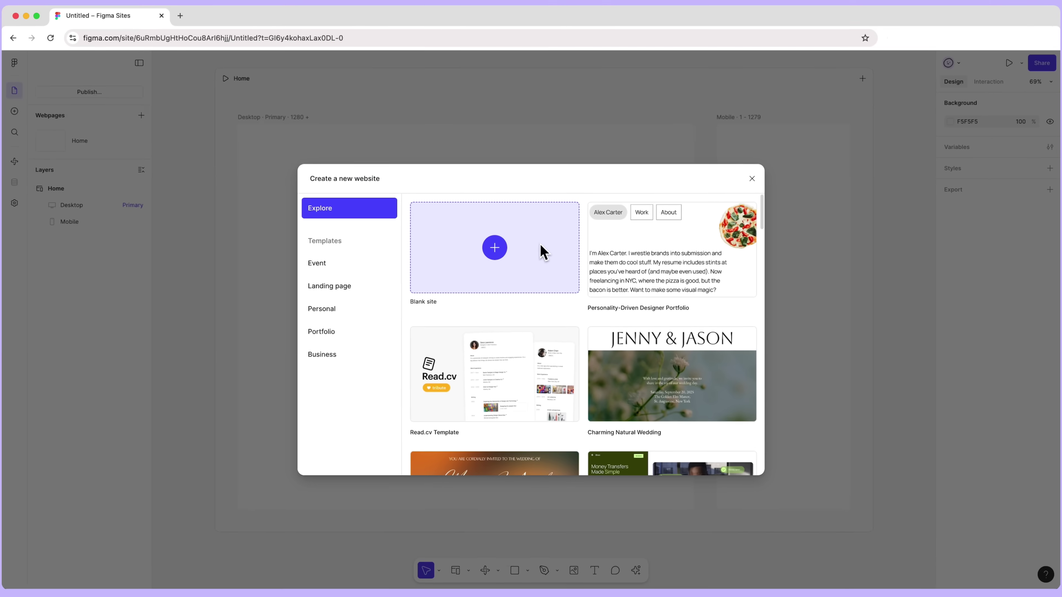
- Start from a blank site and check the Home page's addable breakpoints without adding one
left_click(542, 252)
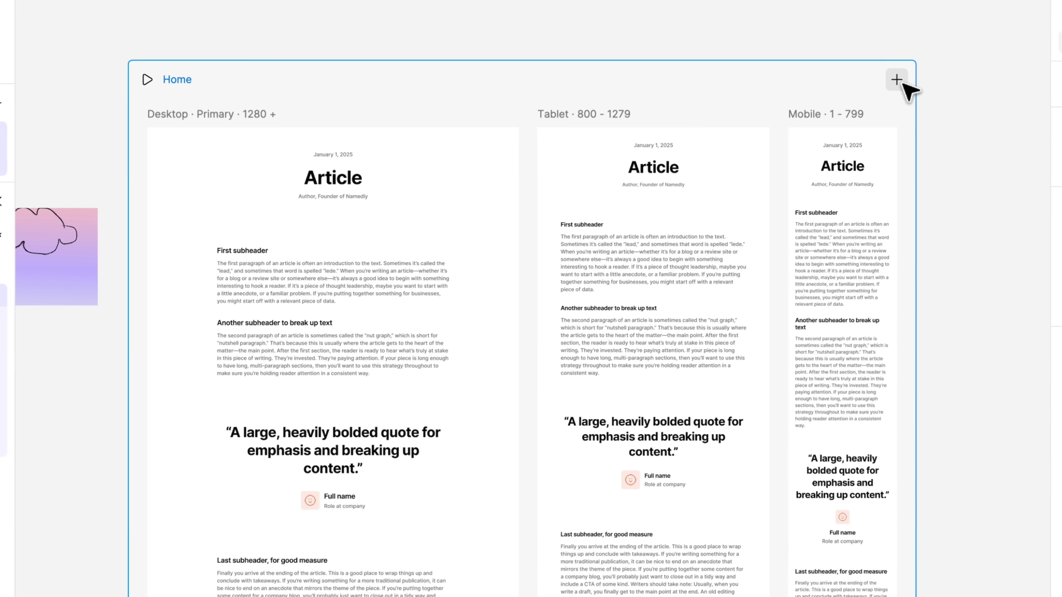
left_click(791, 78)
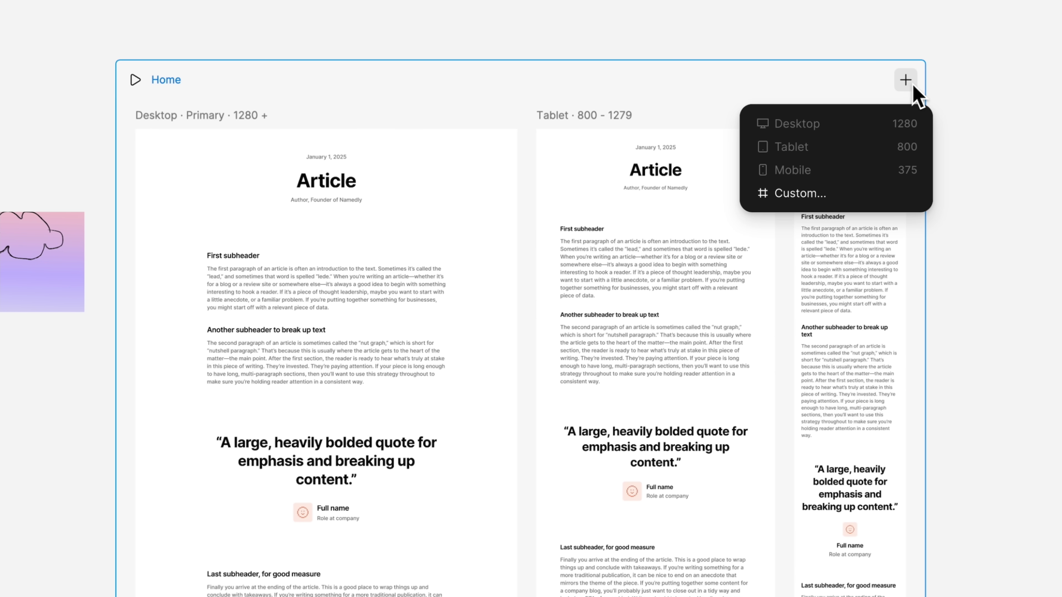
left_click(905, 80)
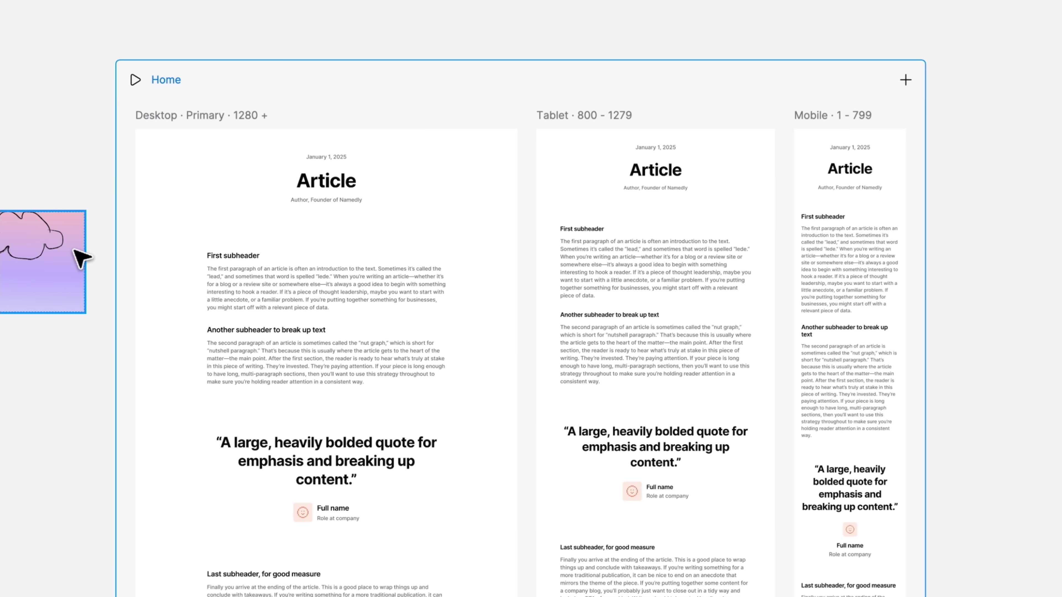
- Place the cloud image as a hero atop the Desktop page and delete its Mobile copy
left_click_drag(80, 257, 294, 131)
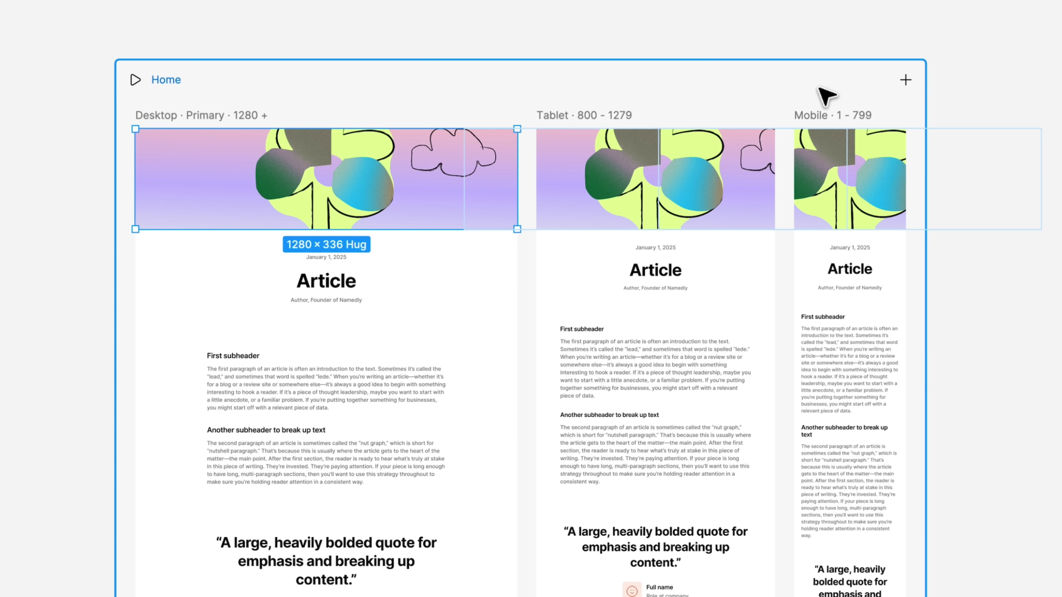
left_click(886, 170)
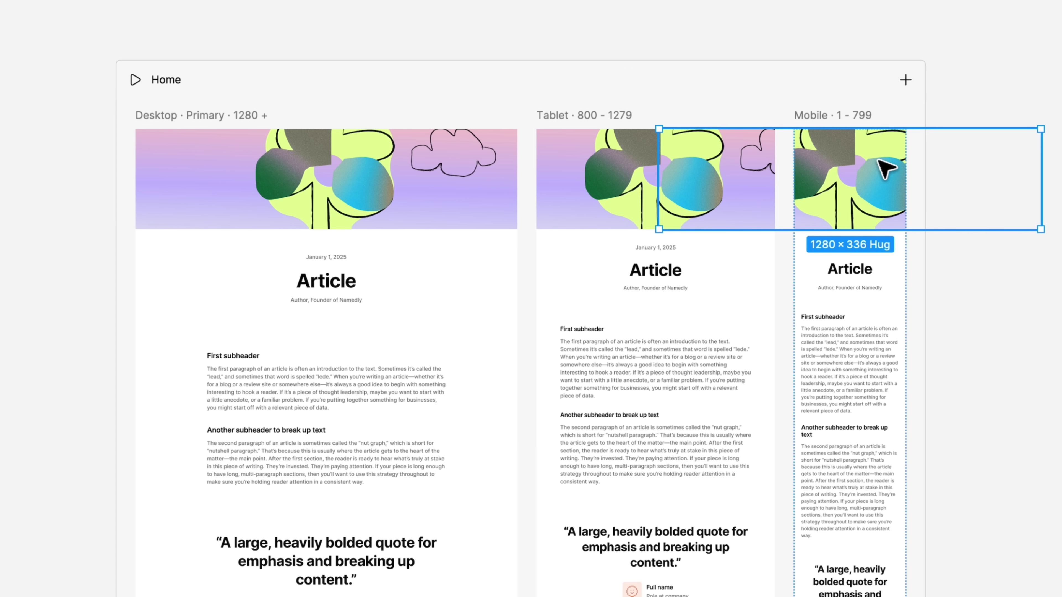
key("Delete")
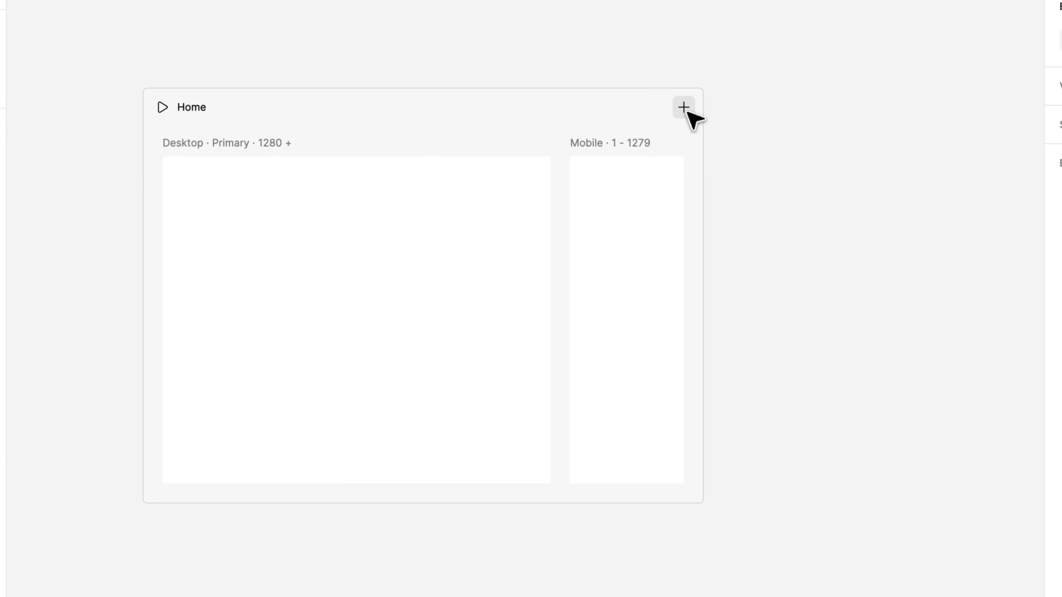
- Add a Tablet breakpoint at 800 wide to the Home page
left_click(685, 107)
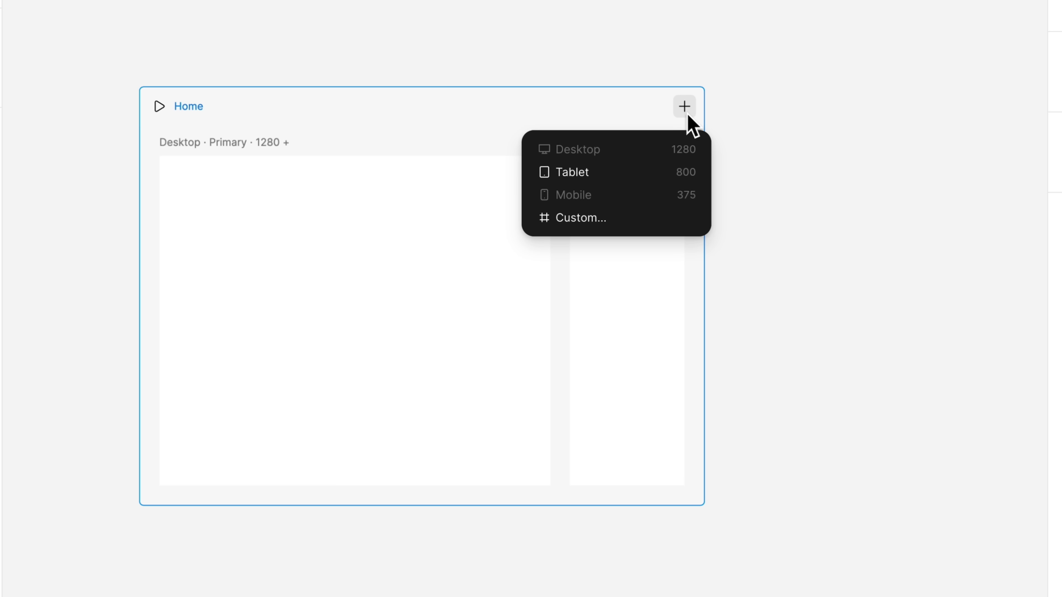
left_click(647, 178)
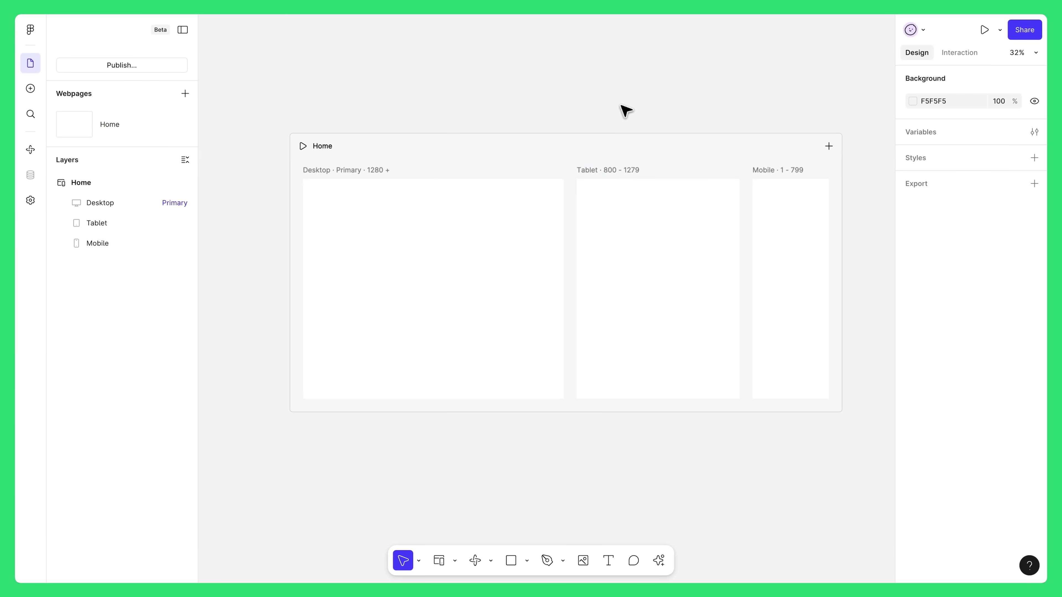
- Preview the Pages, Navigation, Heroes, Features and Embeds block categories in the insert panel
left_click(30, 88)
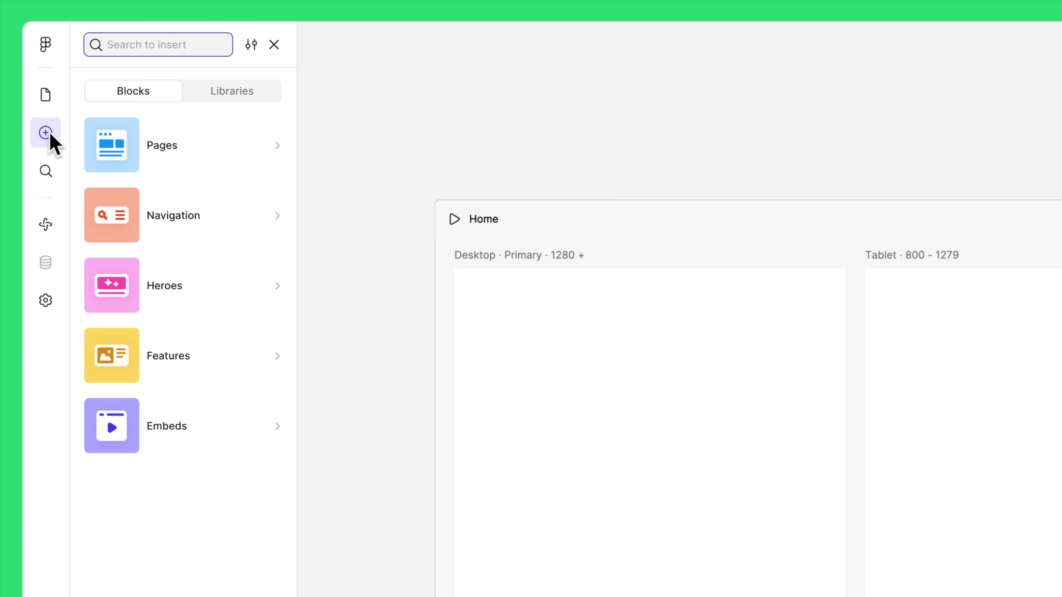
mouse_move(152, 138)
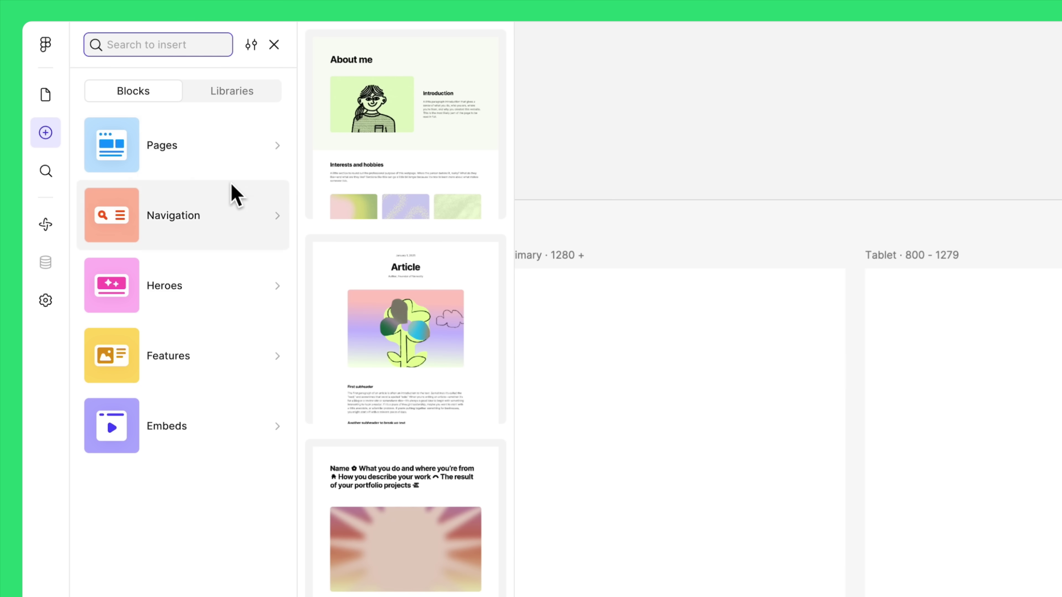
mouse_move(237, 210)
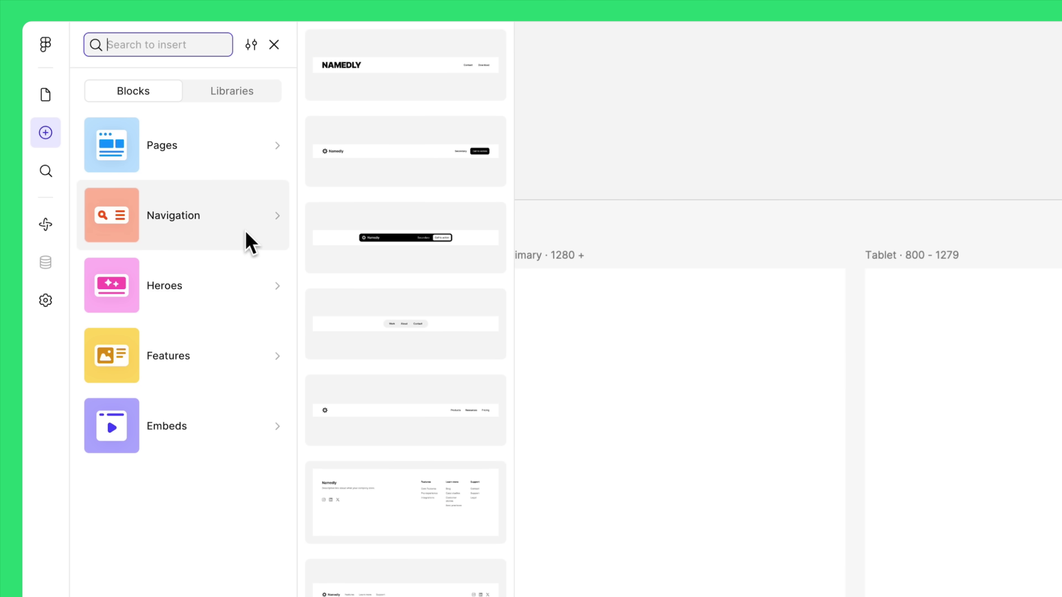
mouse_move(252, 277)
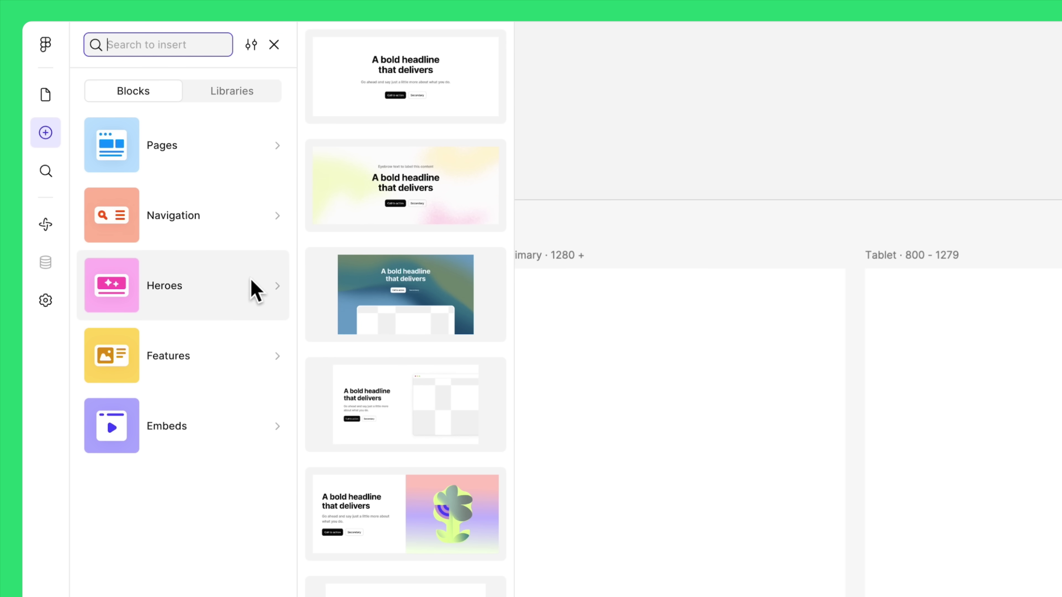
mouse_move(237, 356)
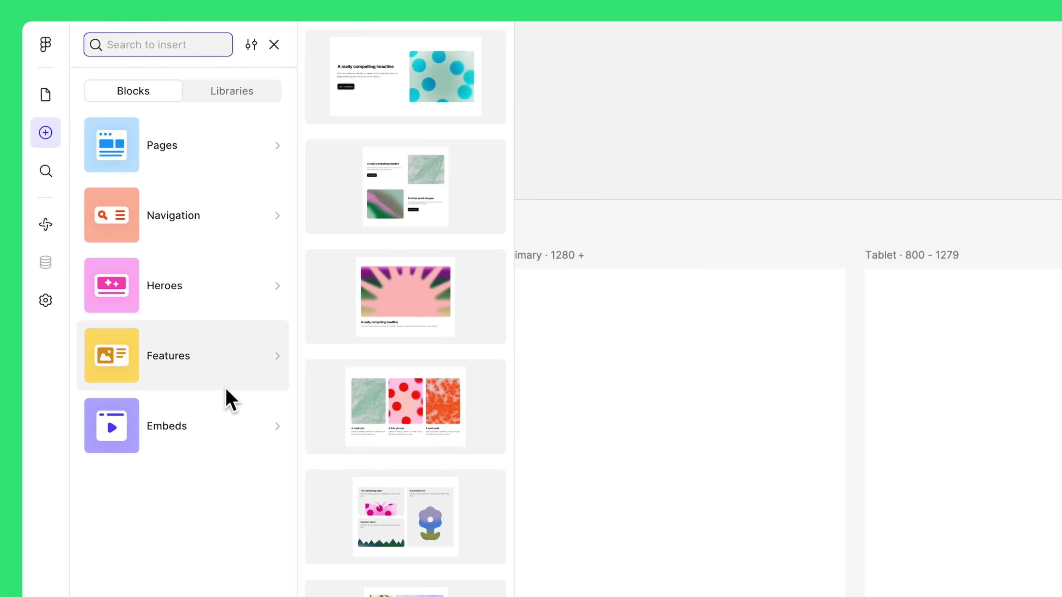
mouse_move(226, 433)
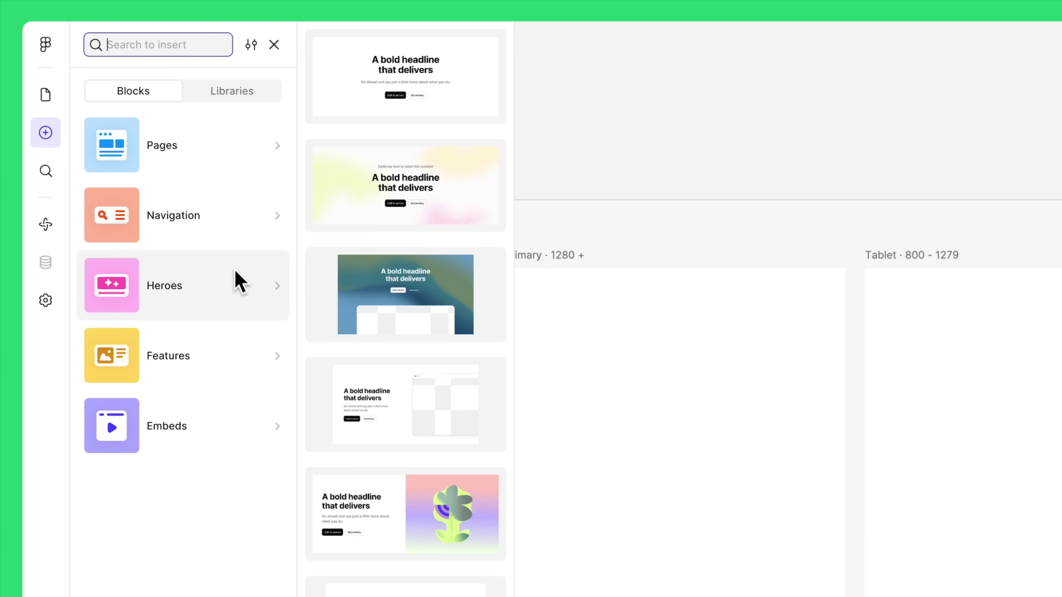
- Place the Header Buttons navbar block at the top of the page
left_click(248, 239)
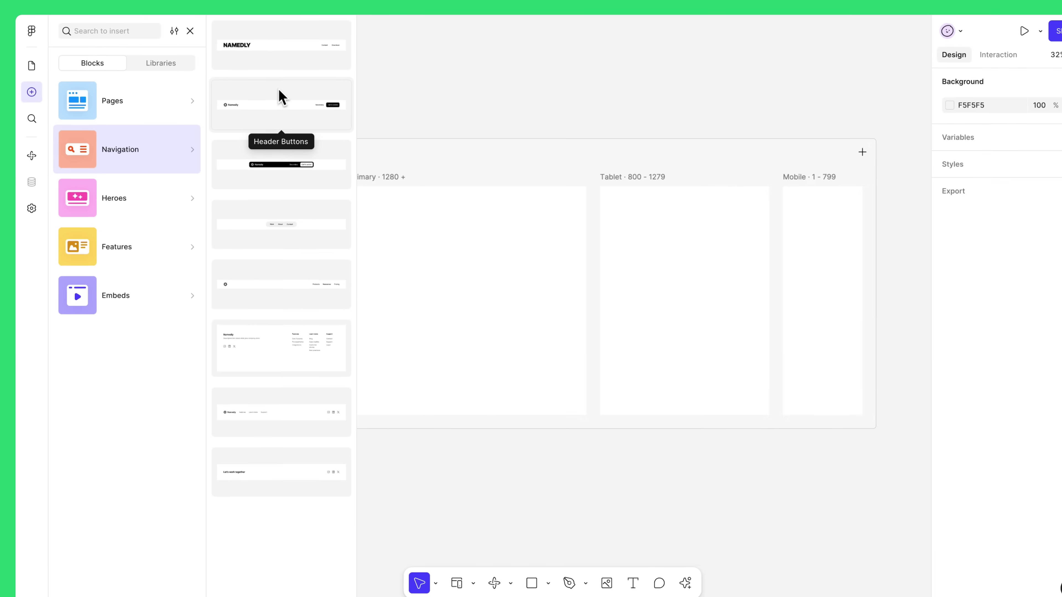
left_click_drag(391, 138, 445, 189)
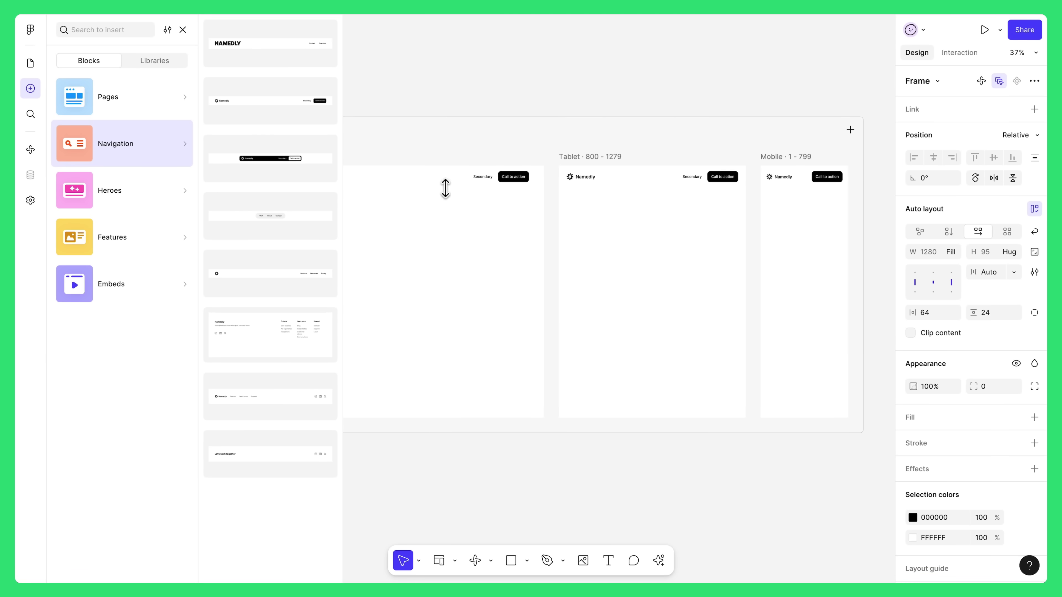
left_click(471, 90)
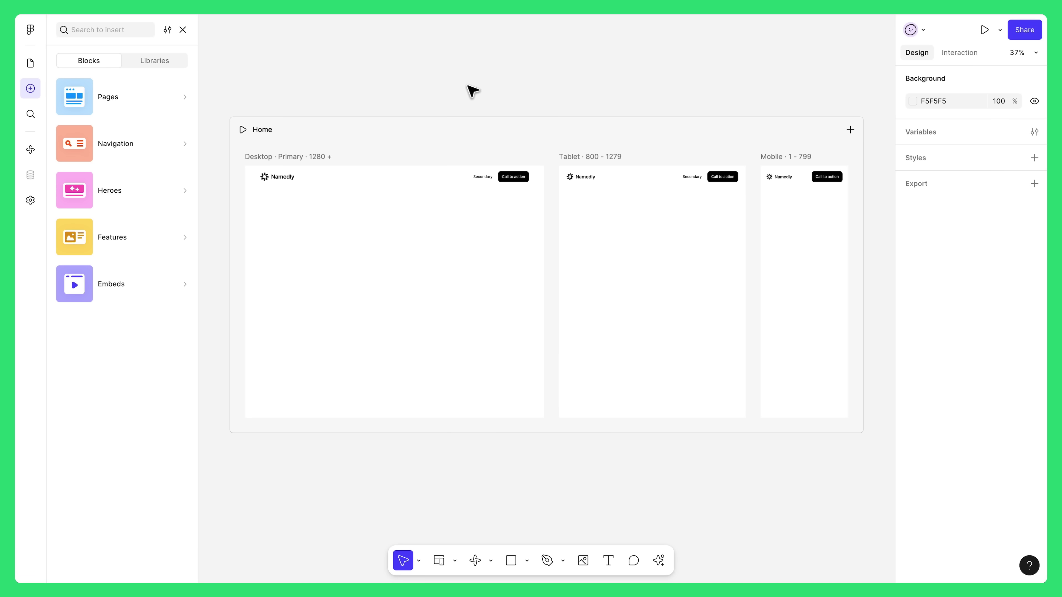
left_click(331, 158)
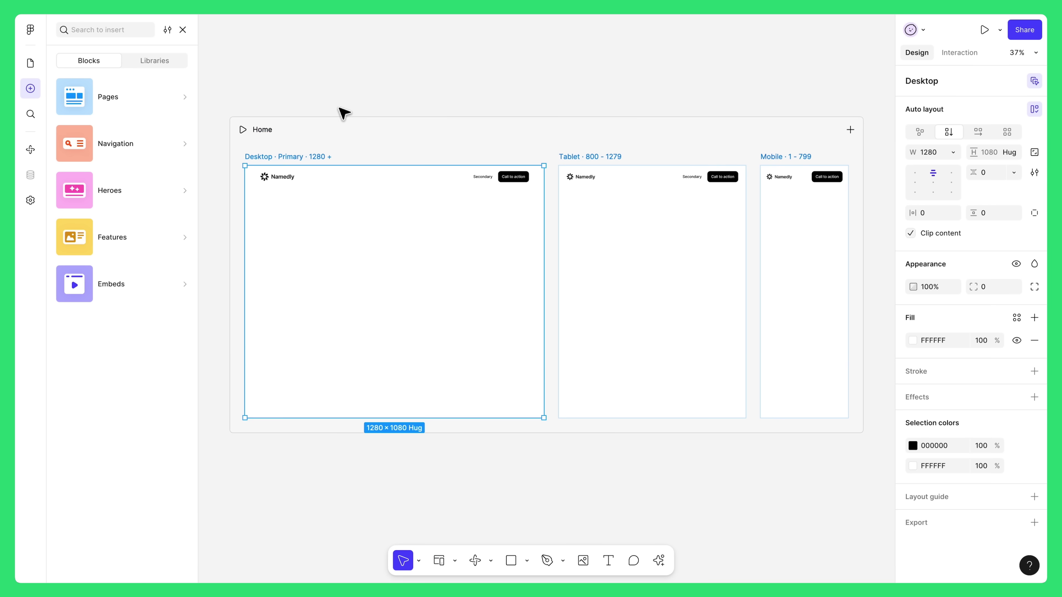
left_click(346, 105)
- Add a footer, a gradient hero and a features block below the navbar
left_click(155, 144)
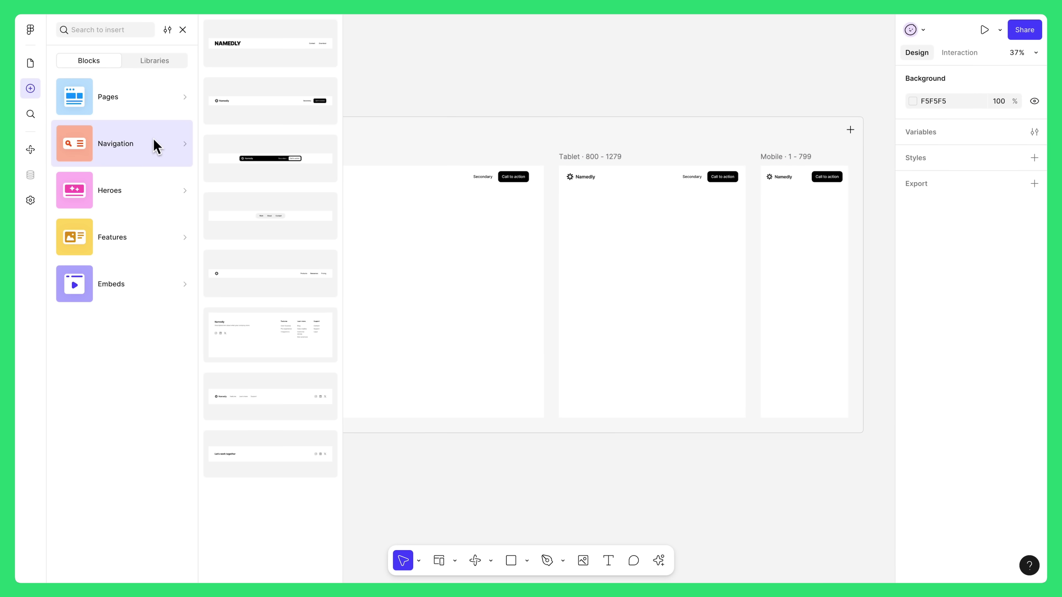
left_click_drag(268, 330, 427, 284)
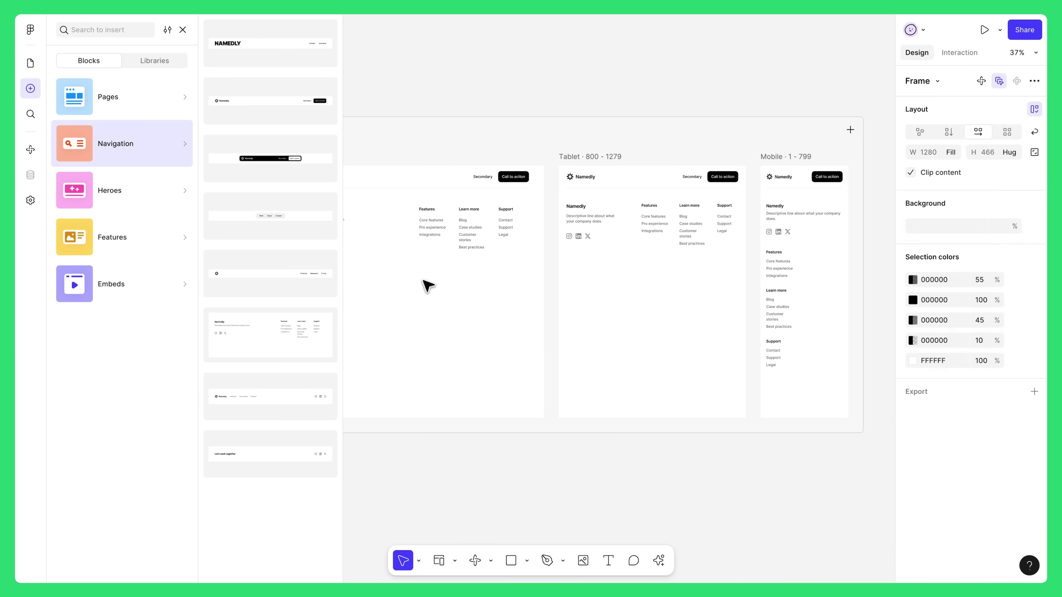
left_click(162, 204)
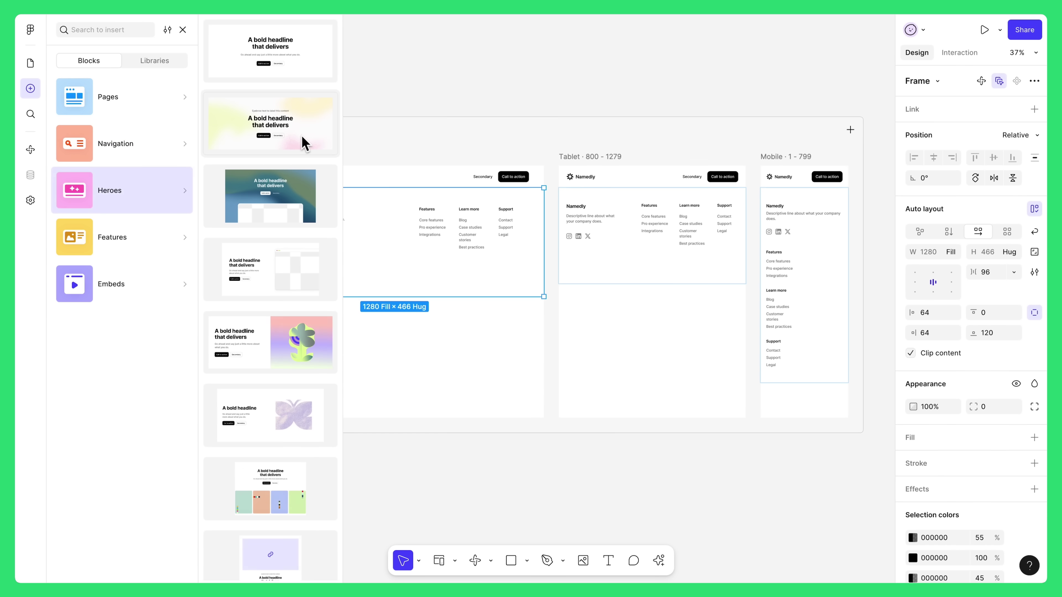
left_click_drag(301, 142, 439, 194)
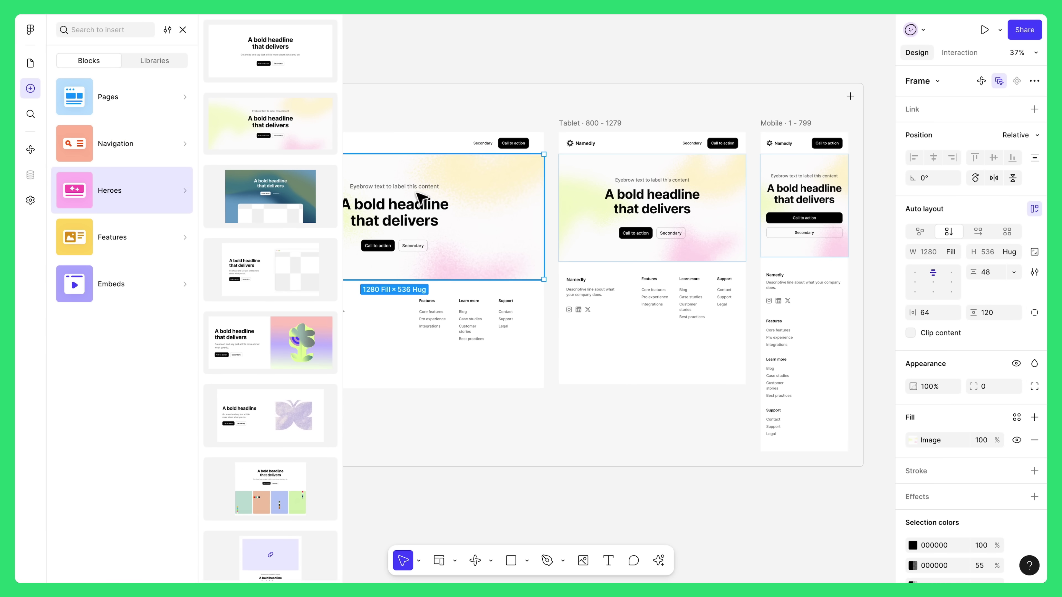
left_click(155, 237)
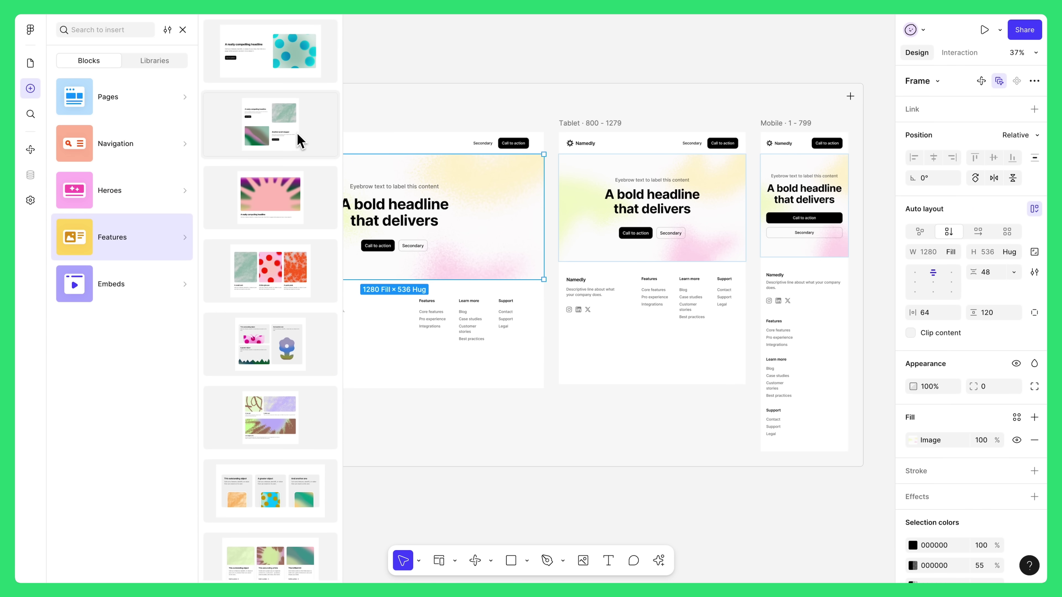
left_click_drag(301, 143, 443, 268)
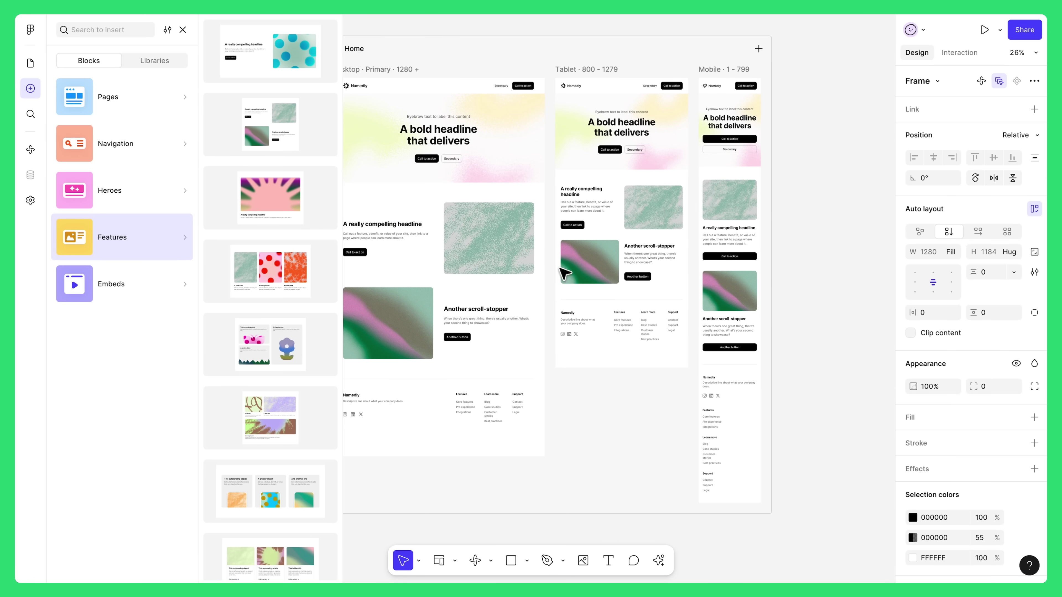
left_click(815, 293)
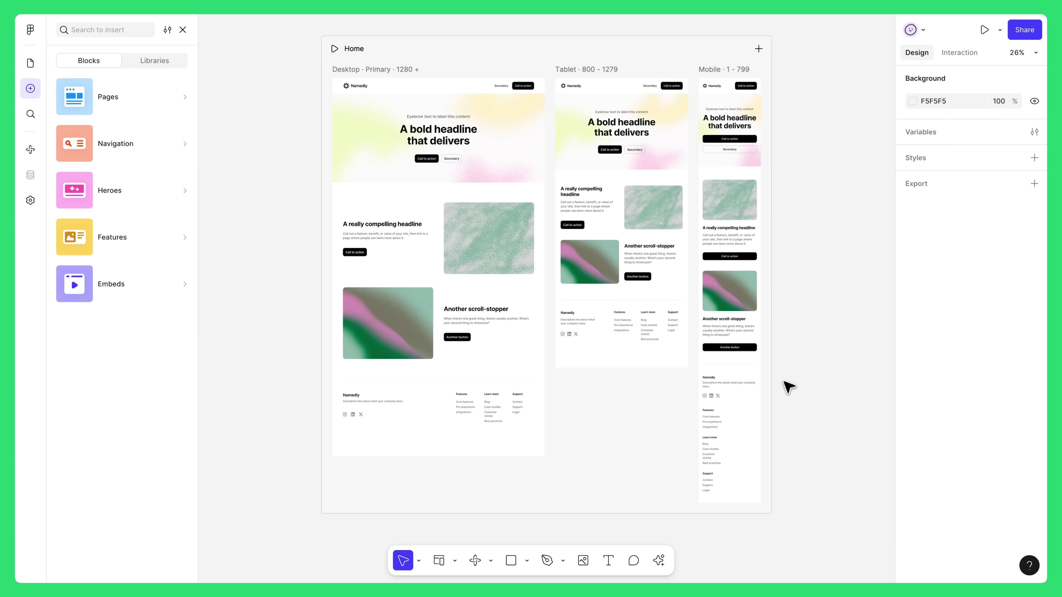
- Set the mobile footer's link columns to horizontal auto layout with wrap enabled
left_click(749, 450)
left_click(750, 450)
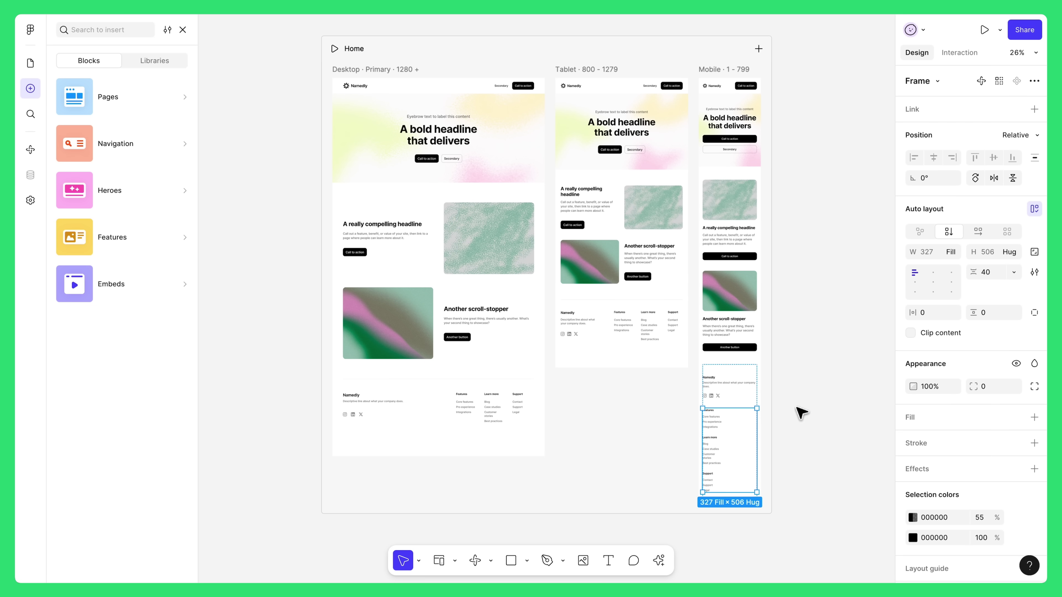
left_click(978, 235)
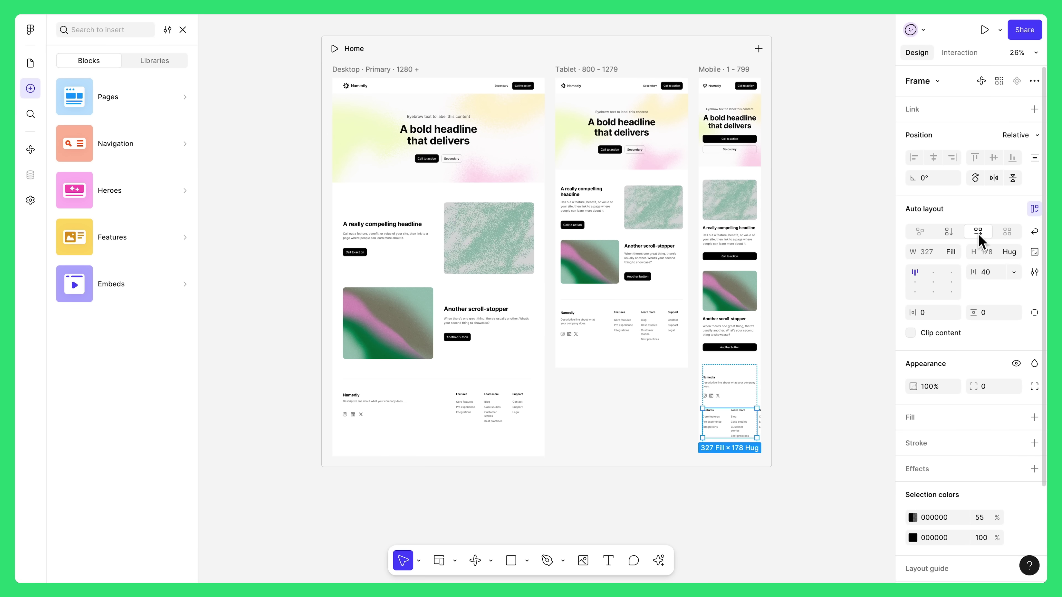
left_click(1035, 232)
left_click(836, 306)
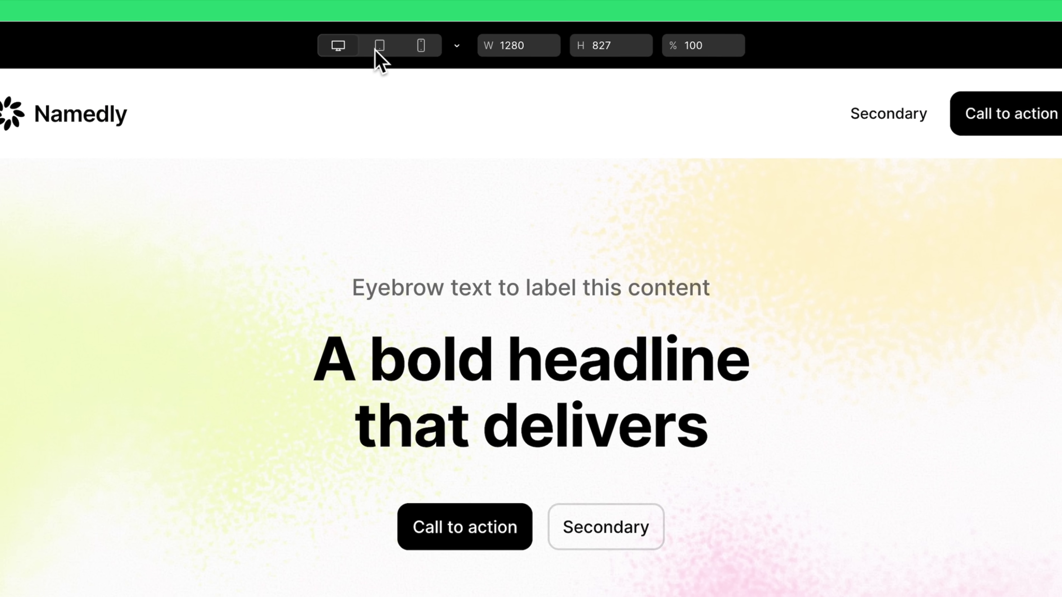
left_click(428, 31)
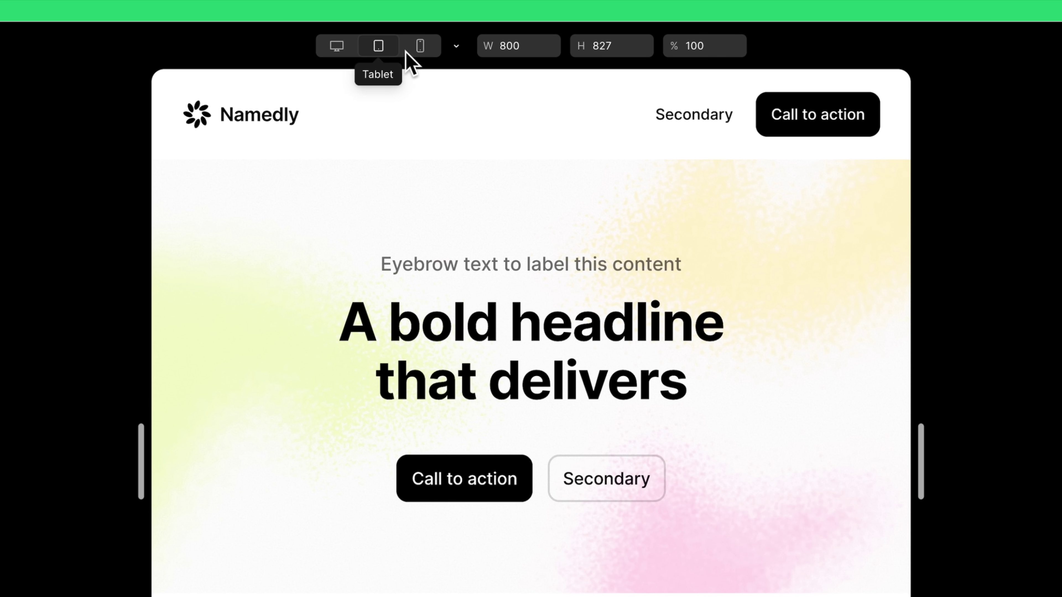
left_click(419, 47)
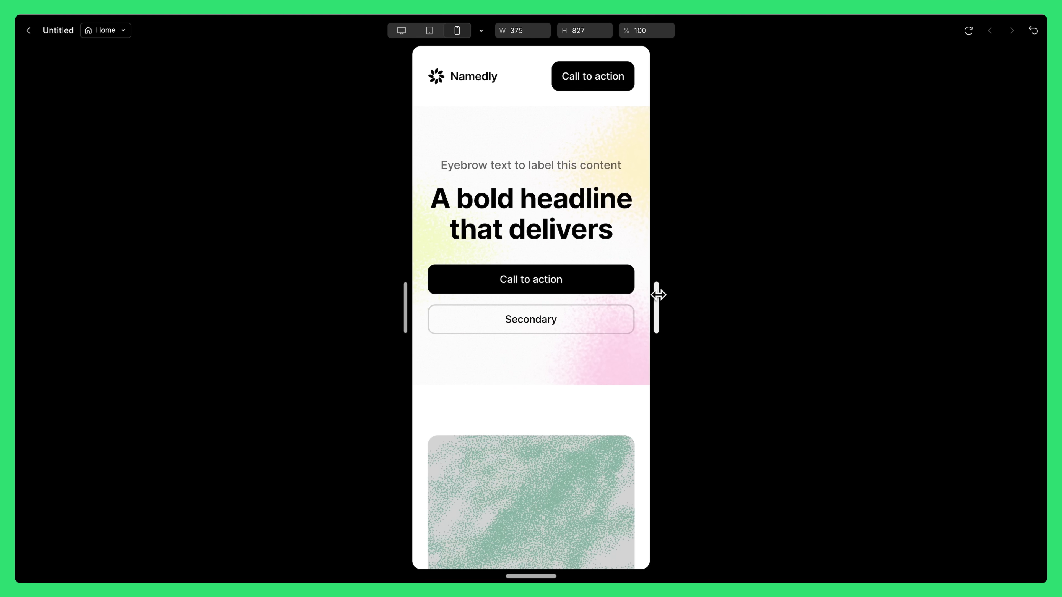
left_click_drag(658, 295, 792, 323)
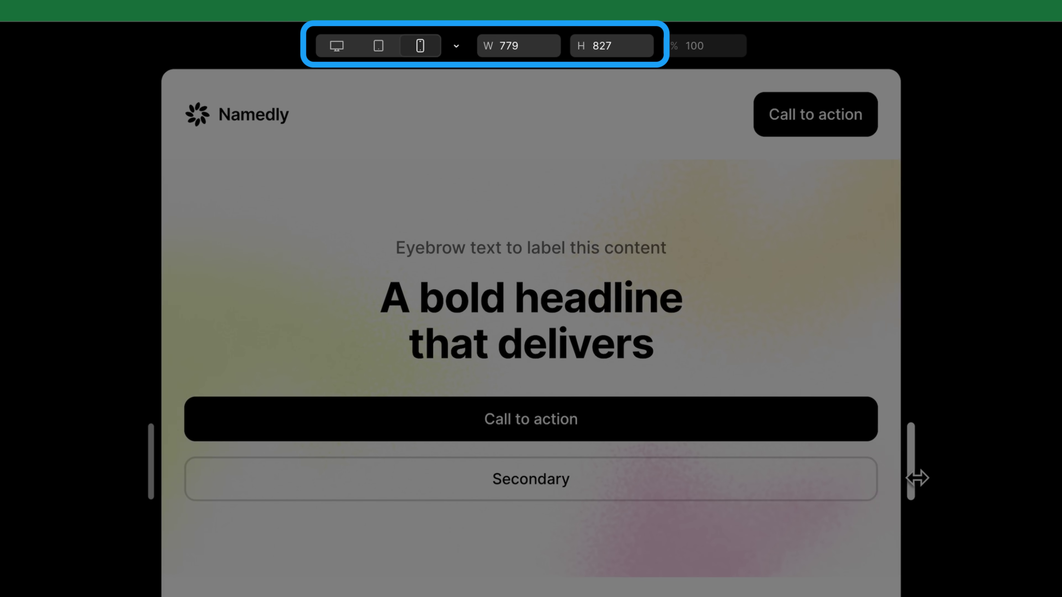
left_click_drag(917, 478, 1061, 479)
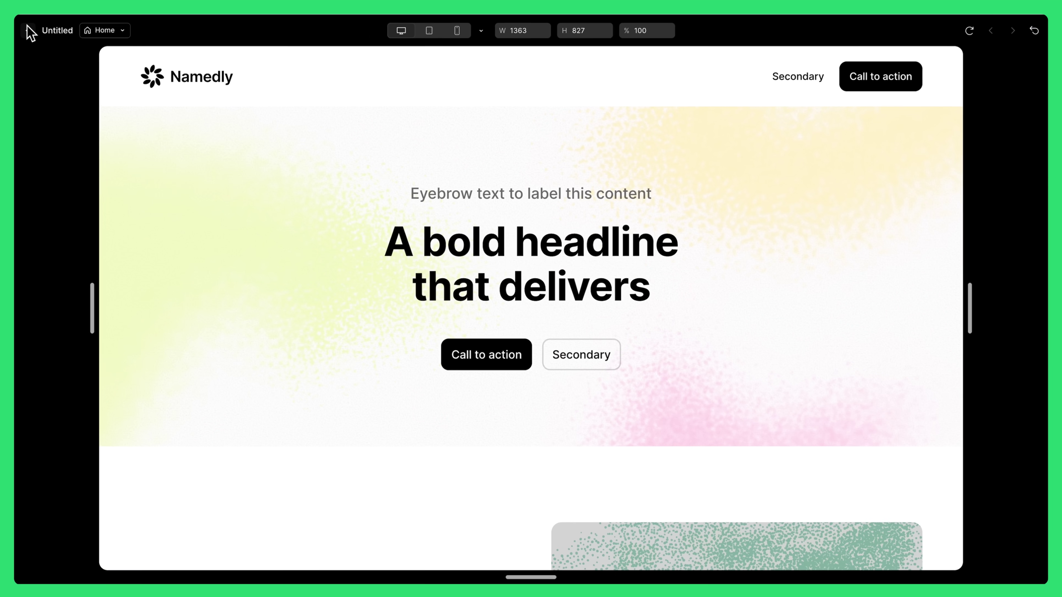
left_click(29, 29)
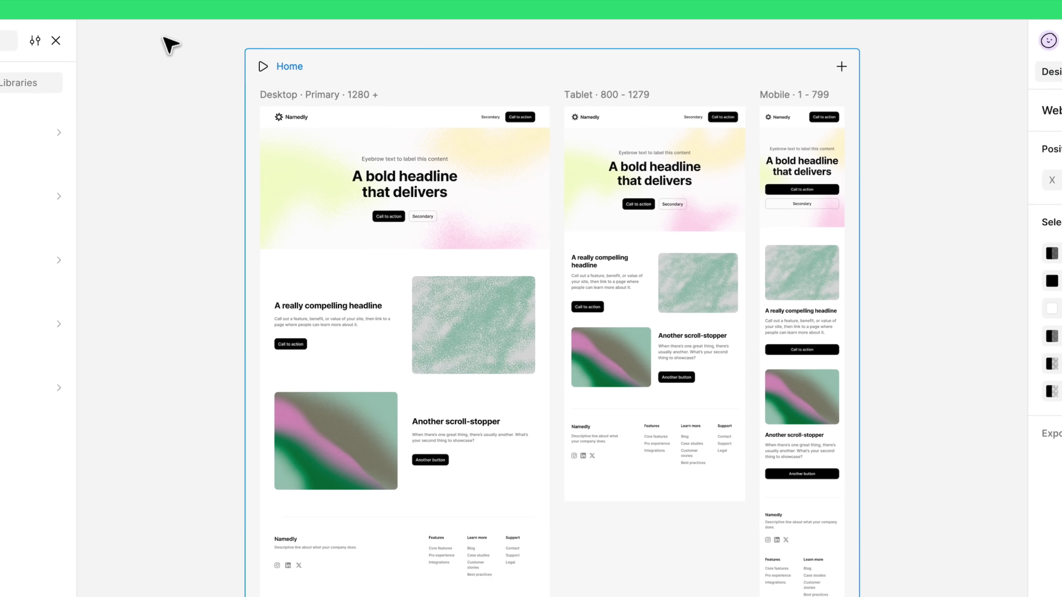
left_click(366, 69)
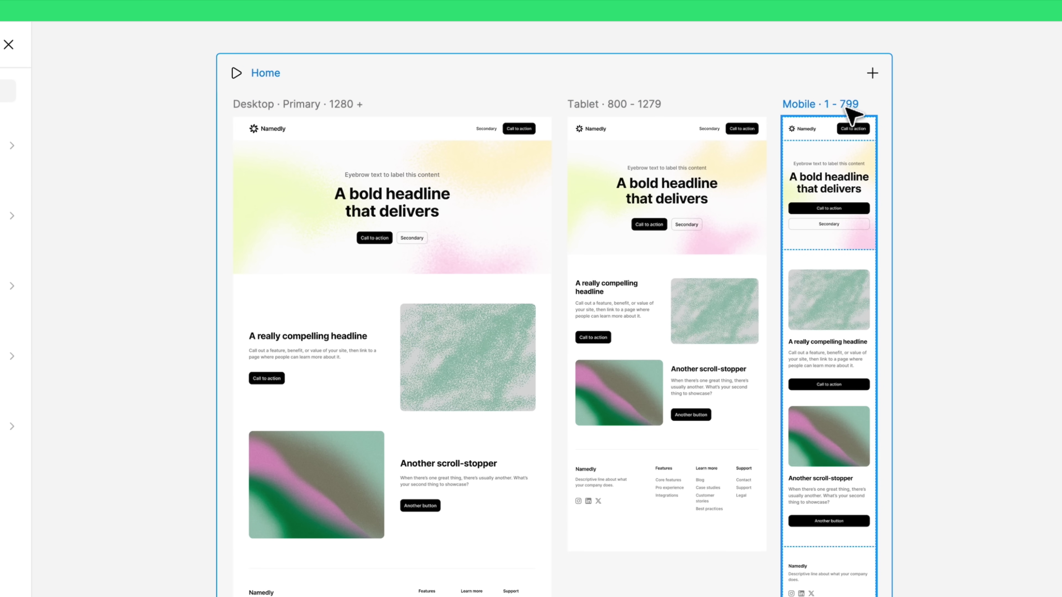
- Set the Tablet breakpoint width to 1000, then copy the Case study frame
left_click(655, 107)
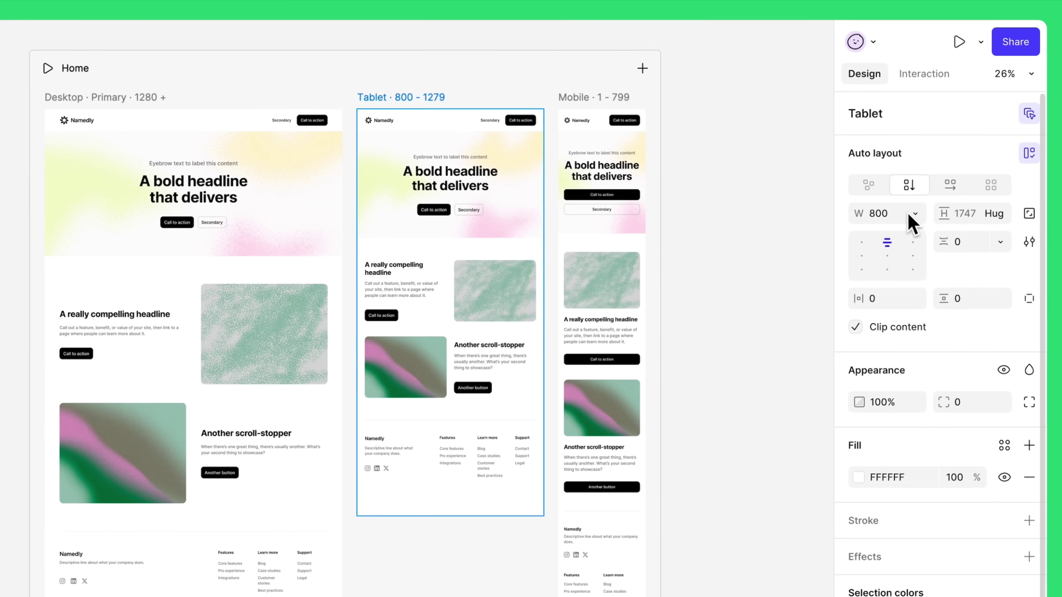
left_click(894, 214)
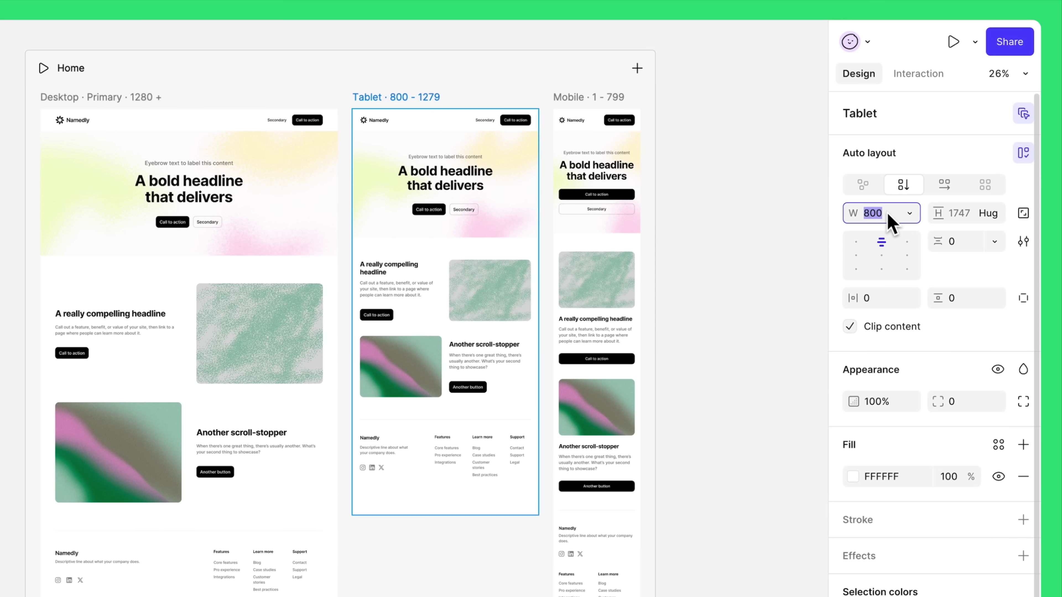
type("1000")
key("Return")
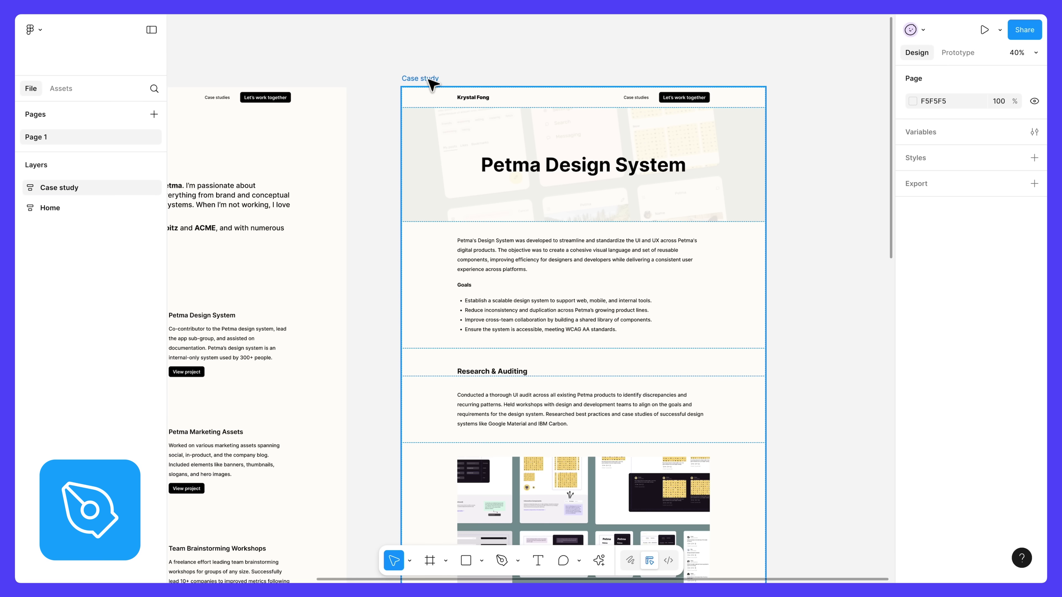
left_click(428, 79)
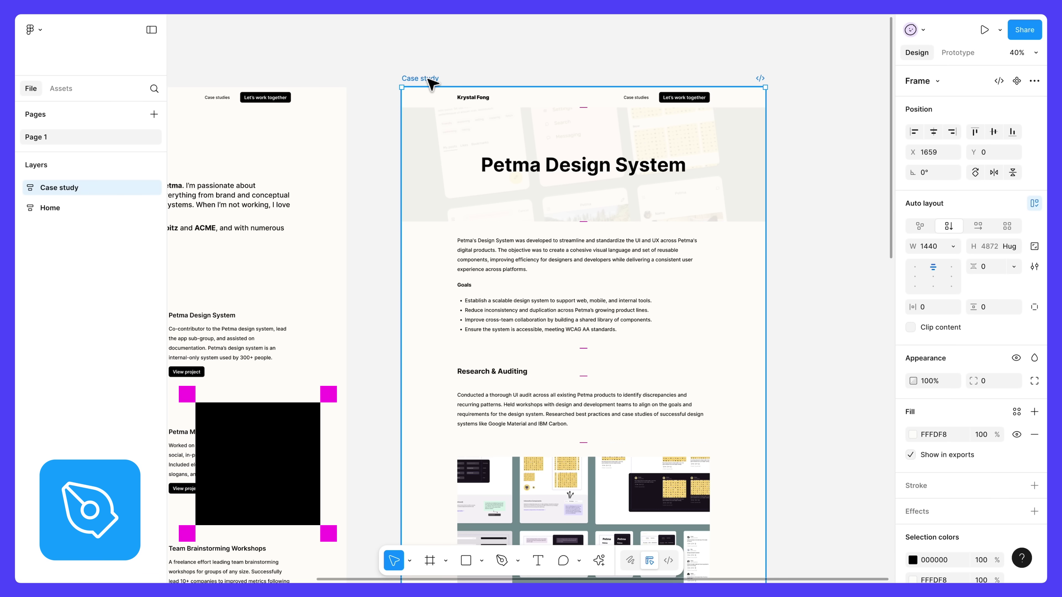
key("ctrl+c")
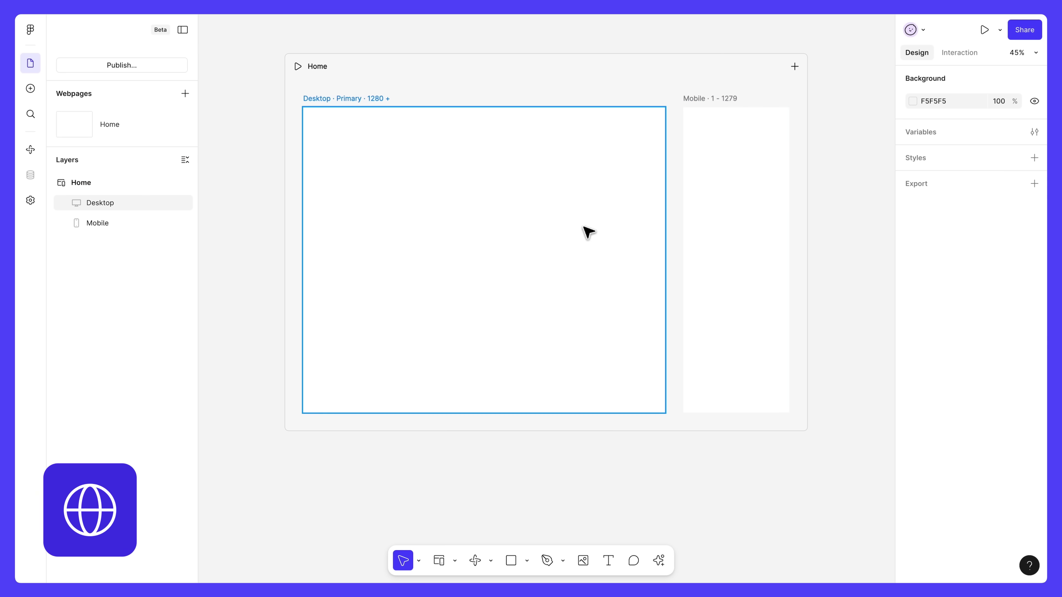
- Paste the Case study design into the breakpoints with Fill container width and Hug contents height
left_click(389, 103)
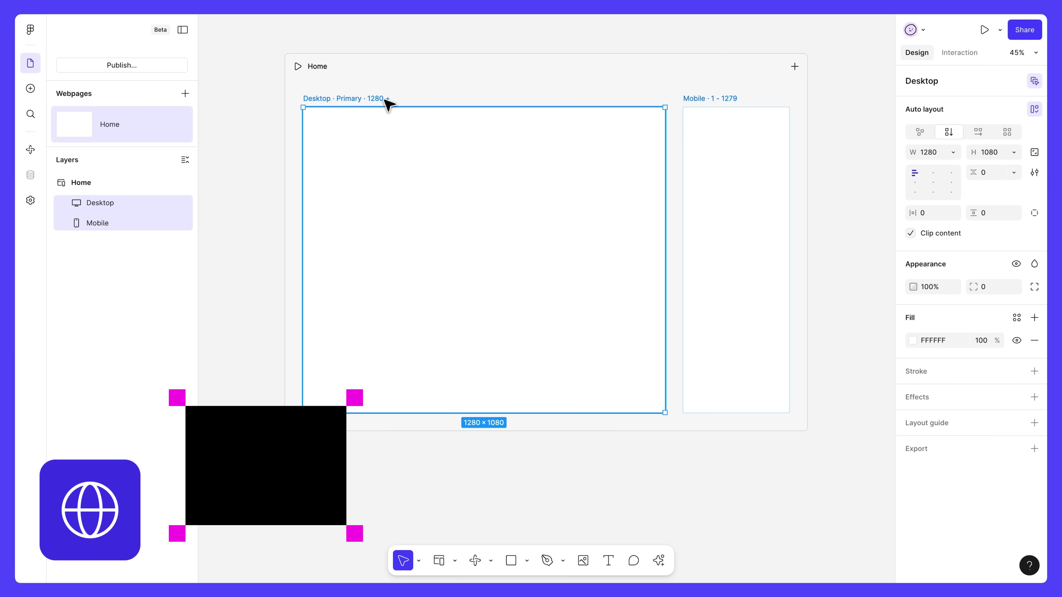
key("ctrl+v")
left_click(433, 84)
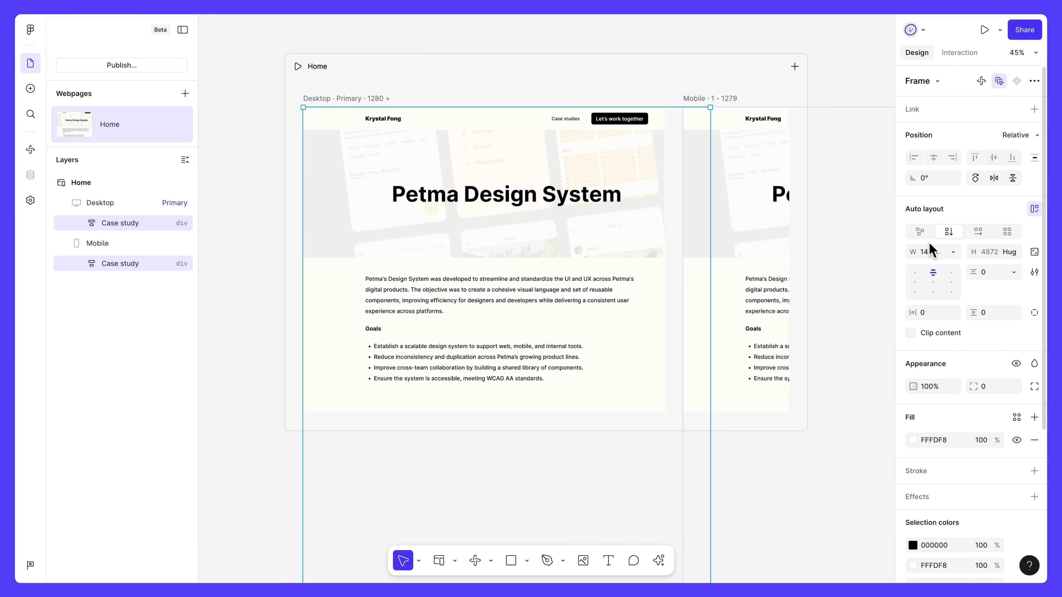
left_click(953, 252)
left_click(941, 283)
left_click(368, 99)
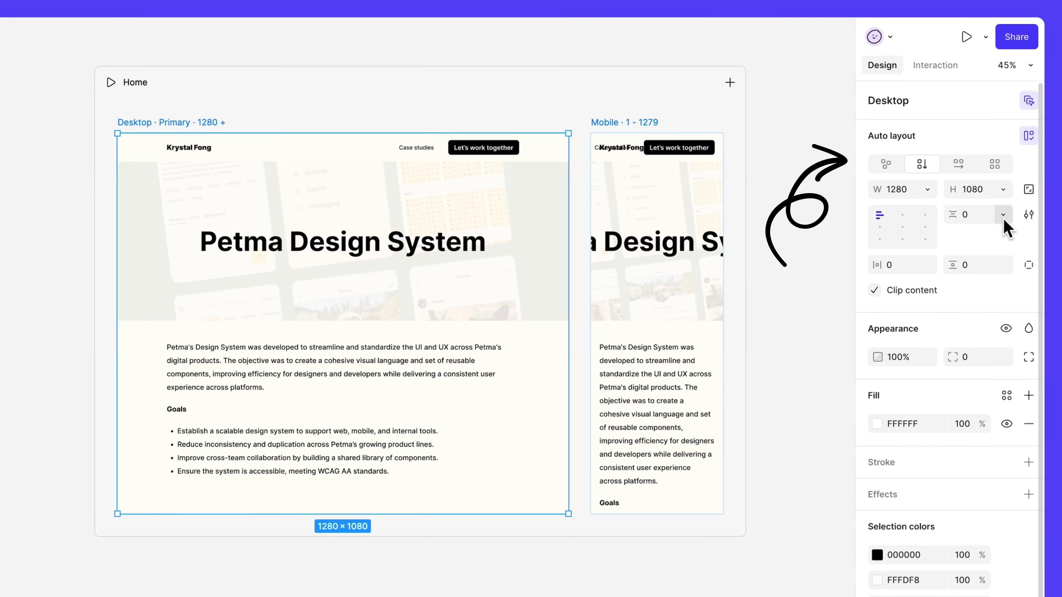
left_click(1014, 153)
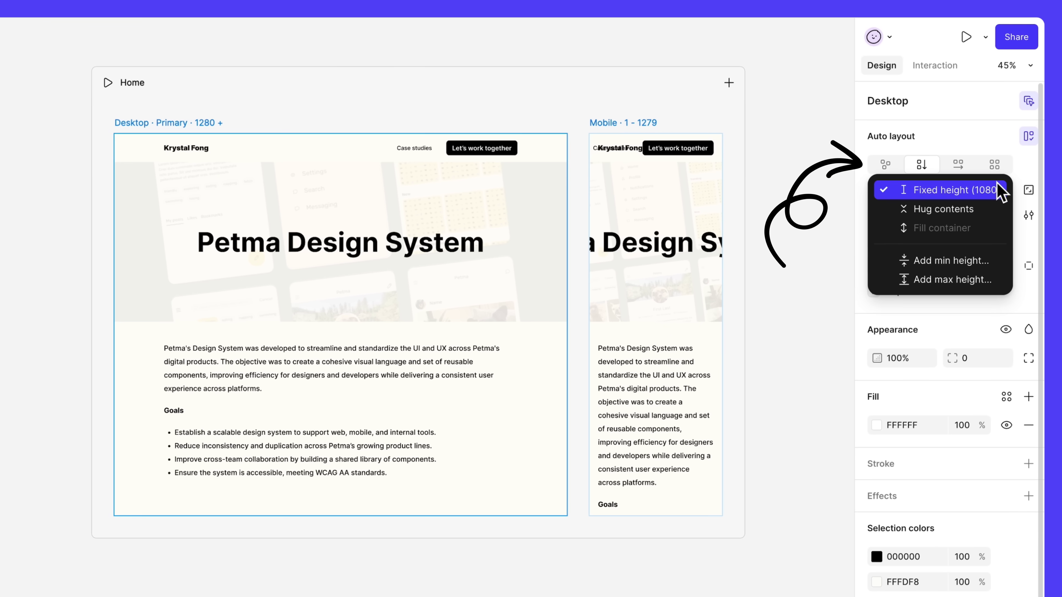
left_click(996, 171)
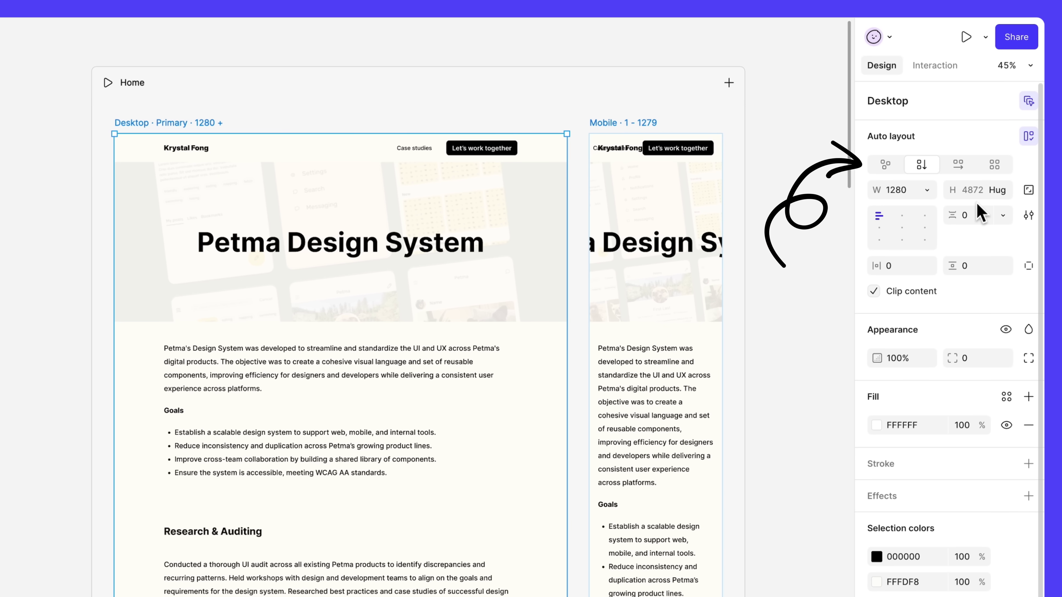
- Shrink the mobile Design System headline's font size and reduce its block height to 205
left_click(686, 245)
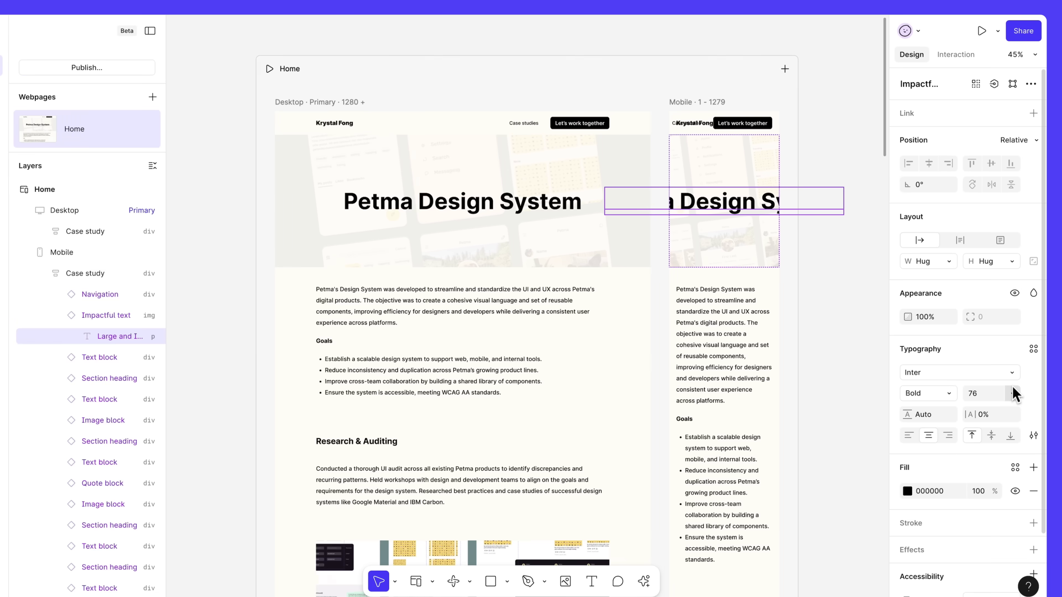
left_click(1013, 389)
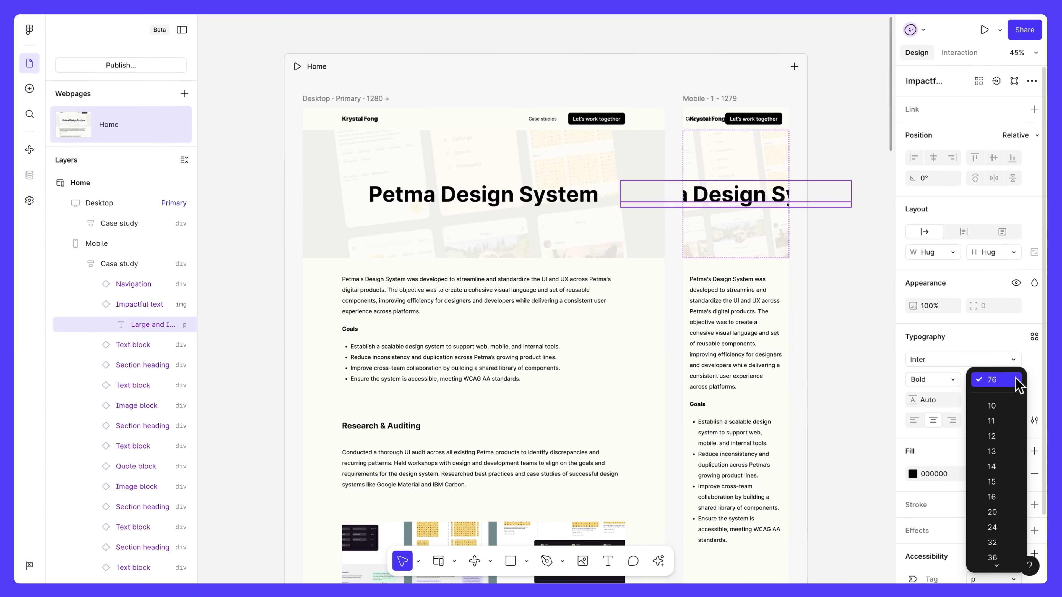
left_click(994, 561)
left_click(752, 262)
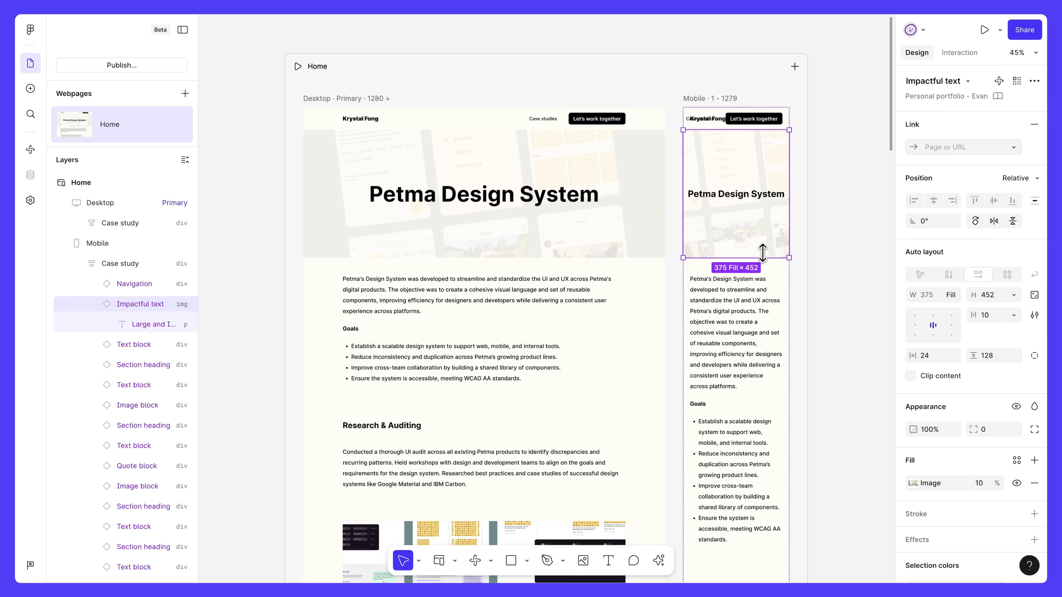
left_click_drag(763, 253, 763, 187)
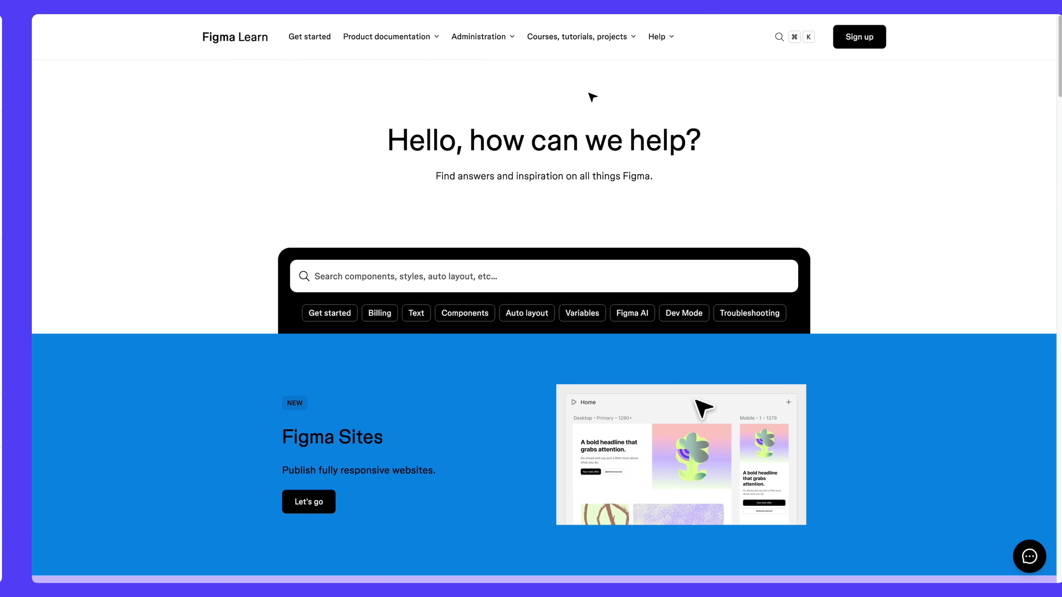
- Open the Figma Design for beginners course from Courses and scroll through its chapters
left_click(555, 44)
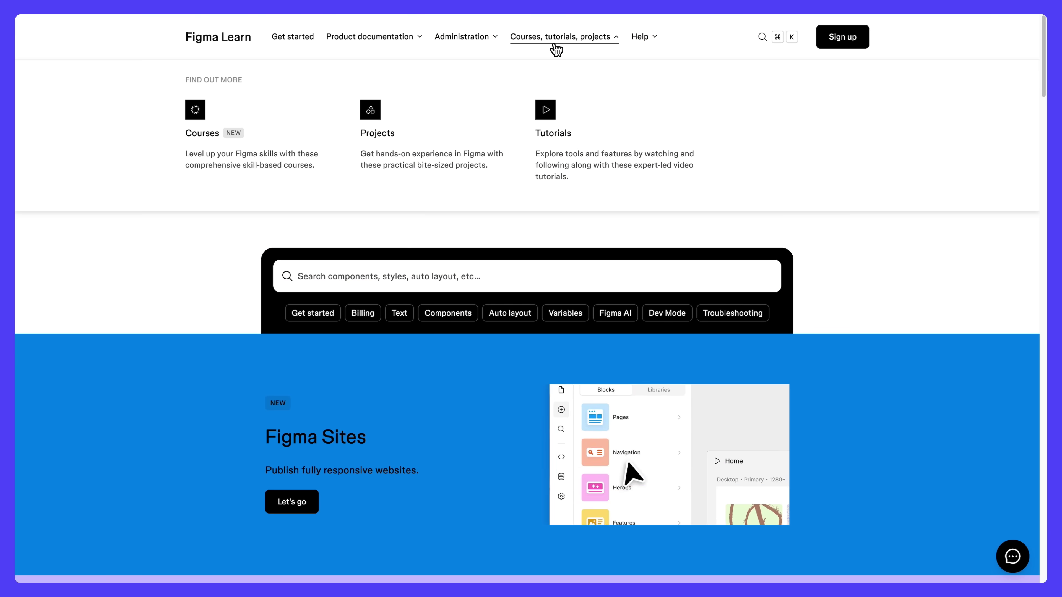
left_click(204, 135)
left_click(368, 444)
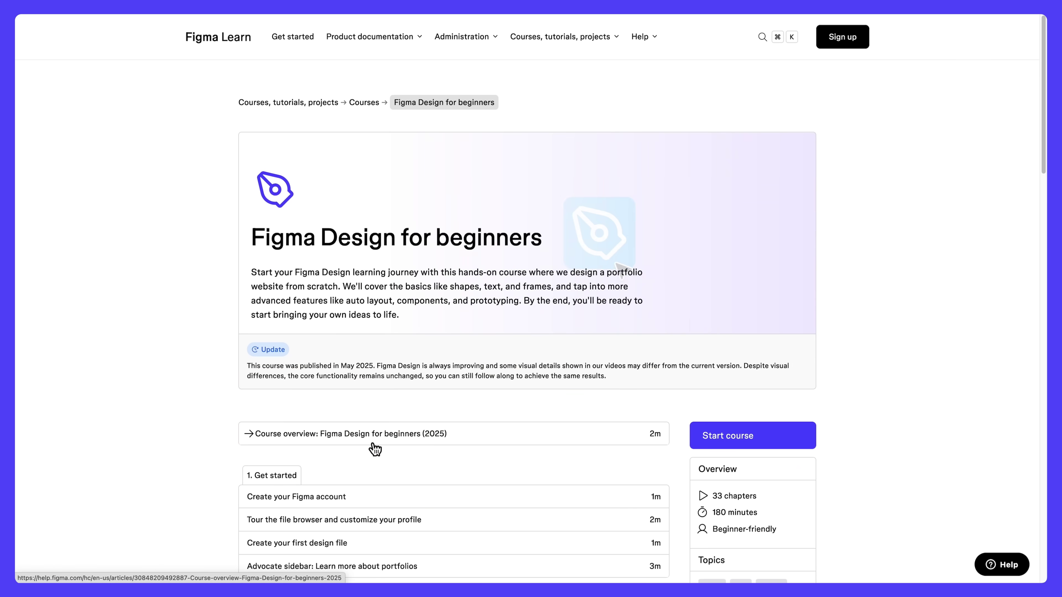
scroll(216, 444, "down", 10)
scroll(215, 445, "down", 5)
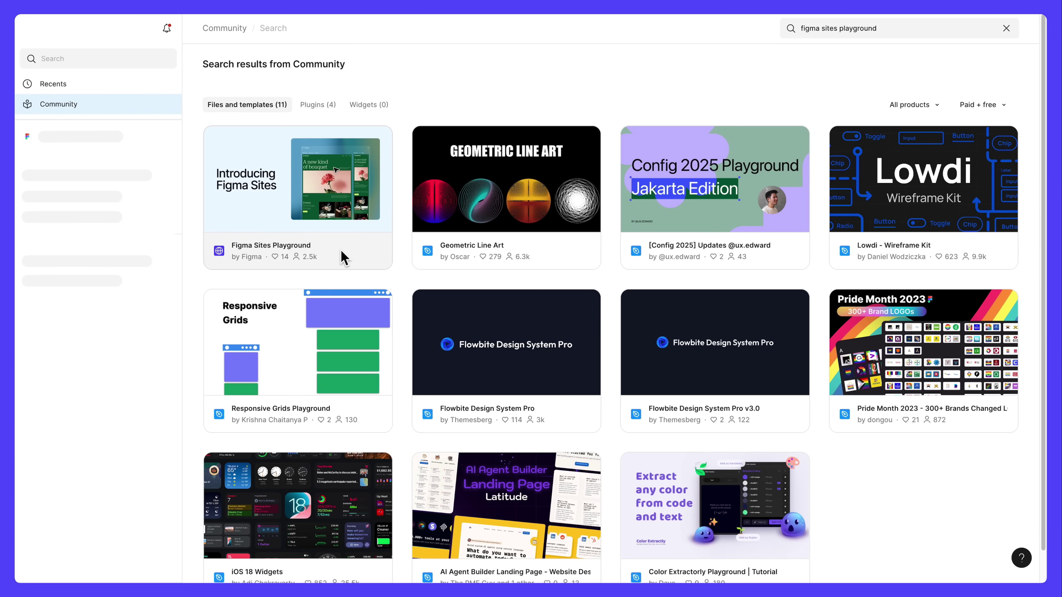
- Open the Figma Sites Playground template card from the Community search results
left_click(343, 258)
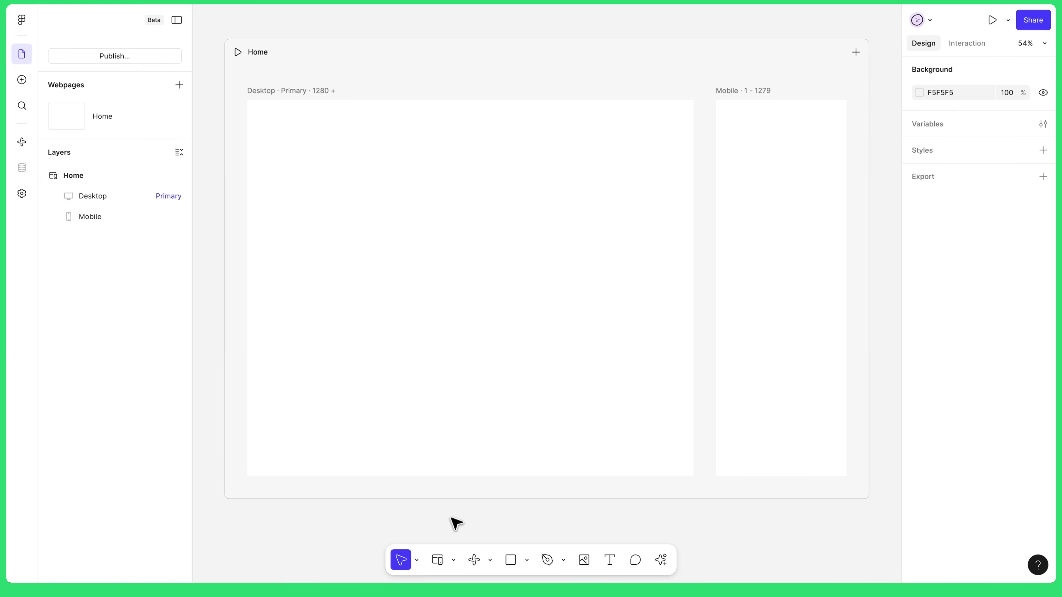
left_click(455, 561)
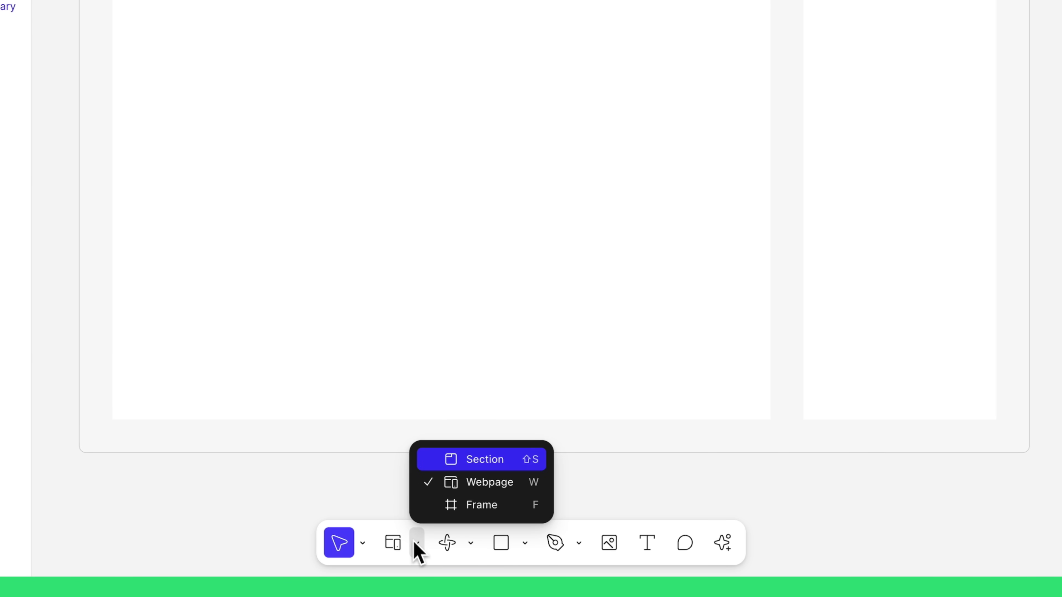
left_click(418, 551)
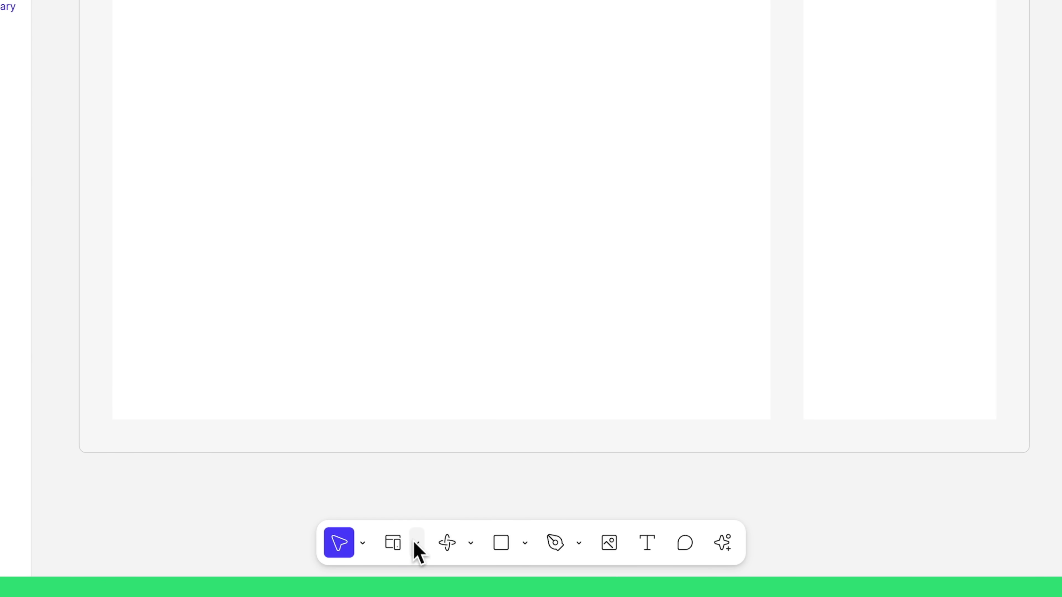
left_click(526, 552)
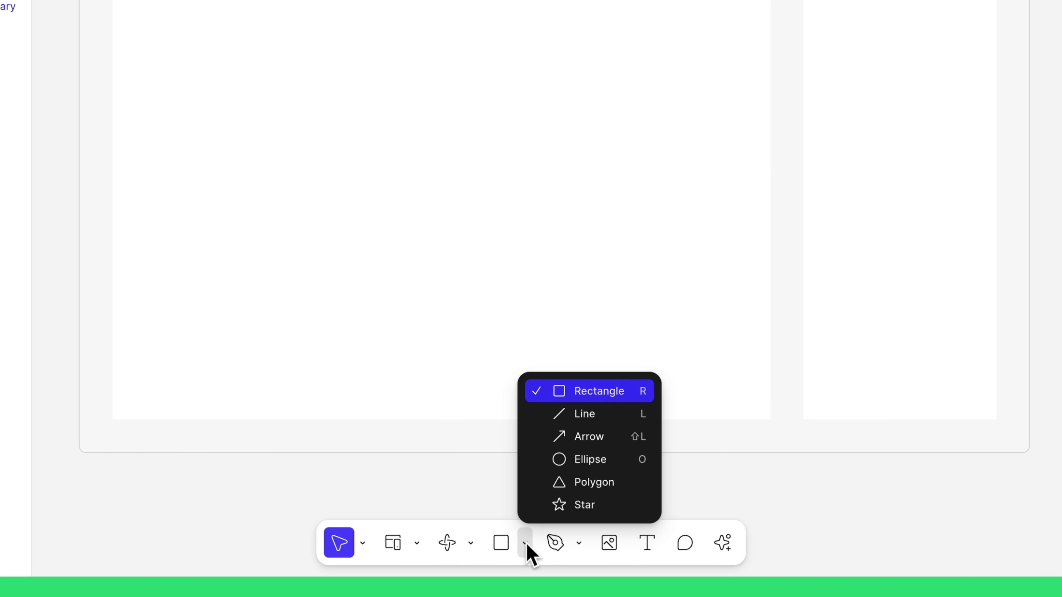
left_click(526, 546)
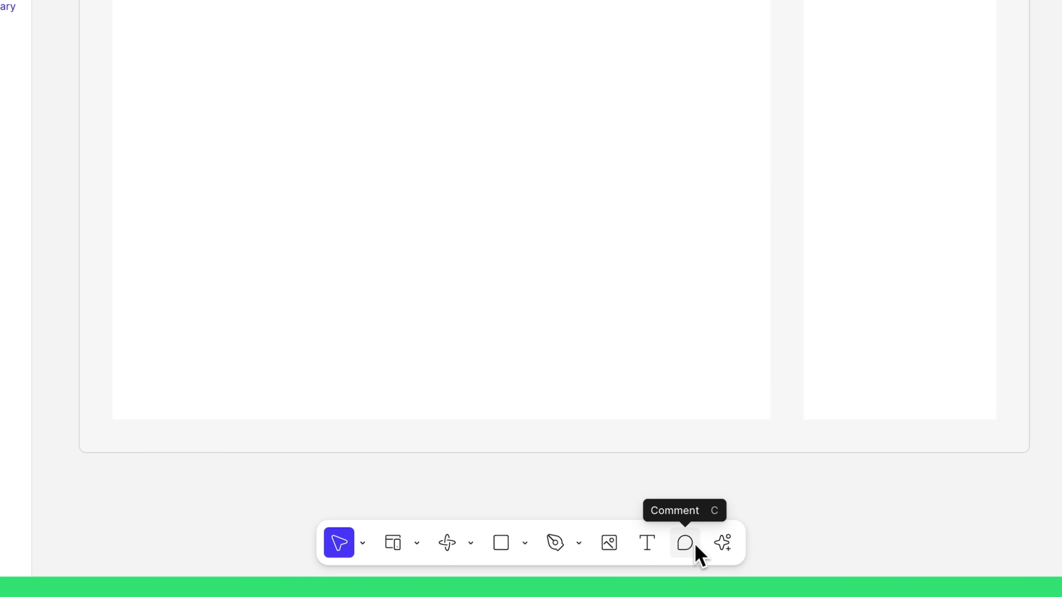
left_click(731, 543)
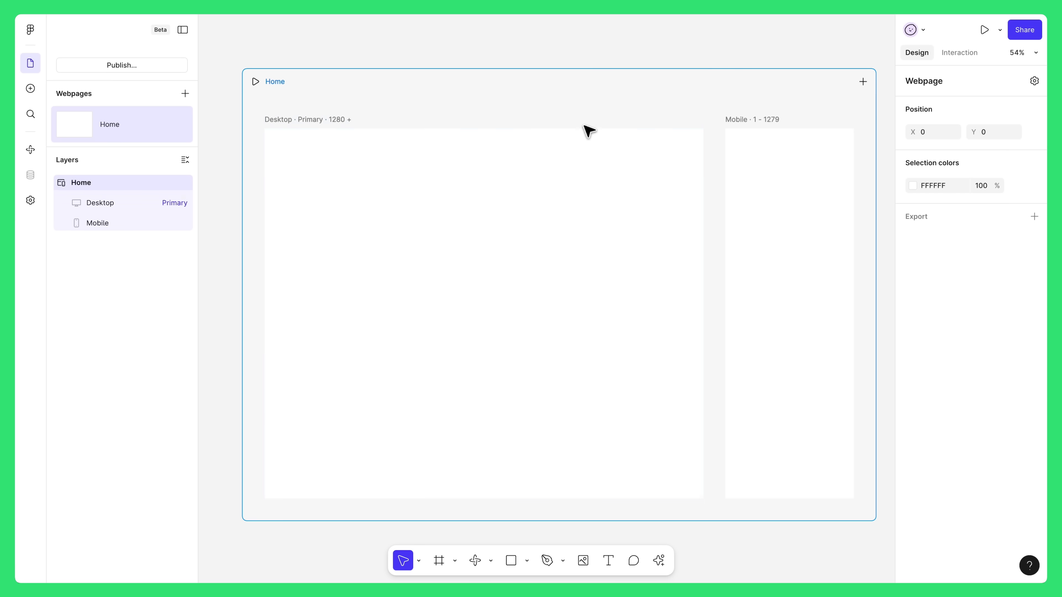
- Apply a vertical auto layout to the Desktop breakpoint frame
left_click(600, 176)
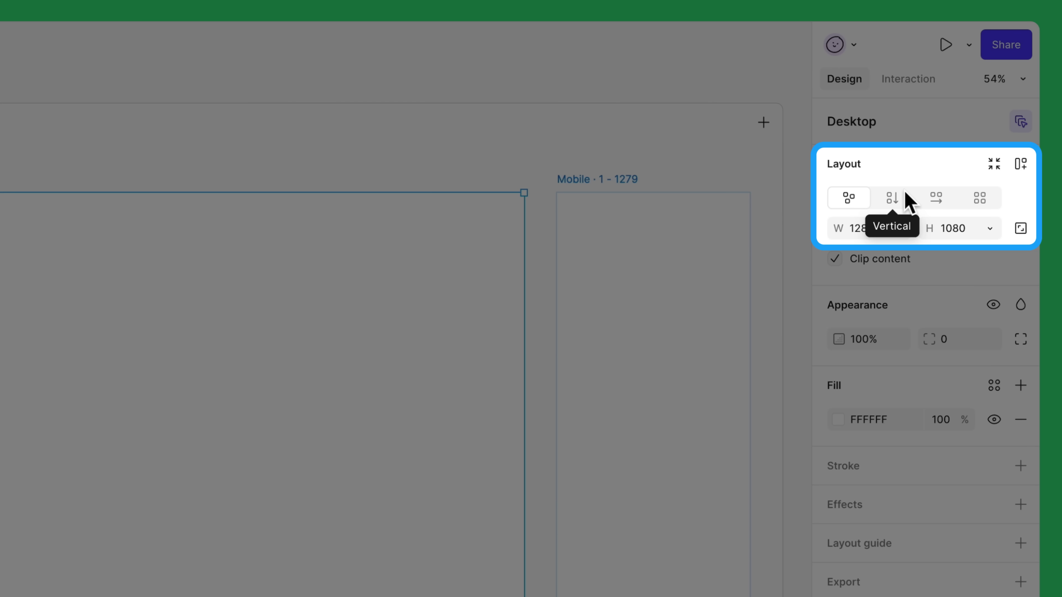
left_click(895, 198)
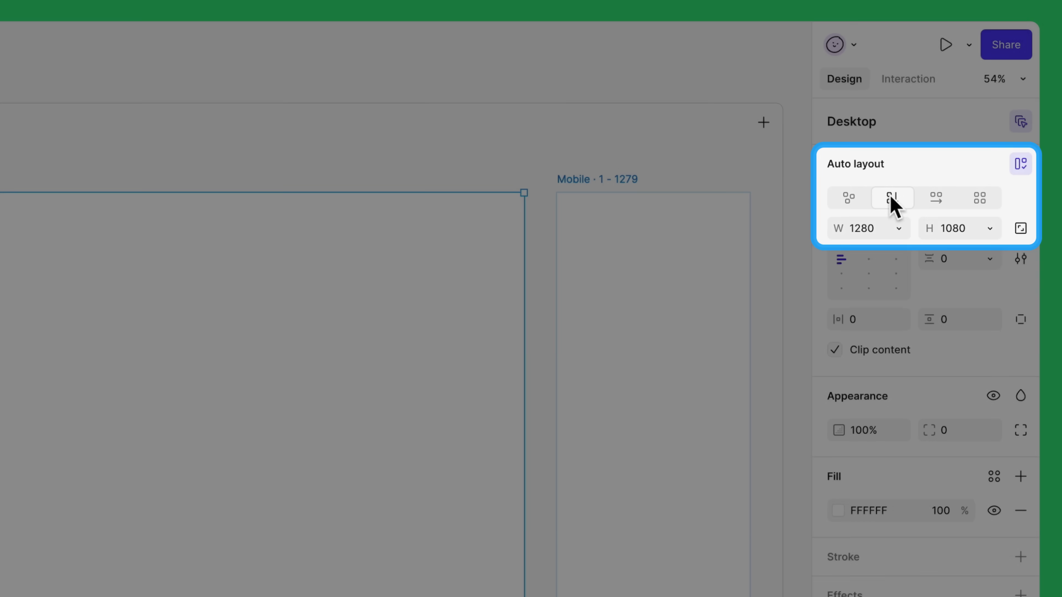
scroll(555, 239, "left", 8)
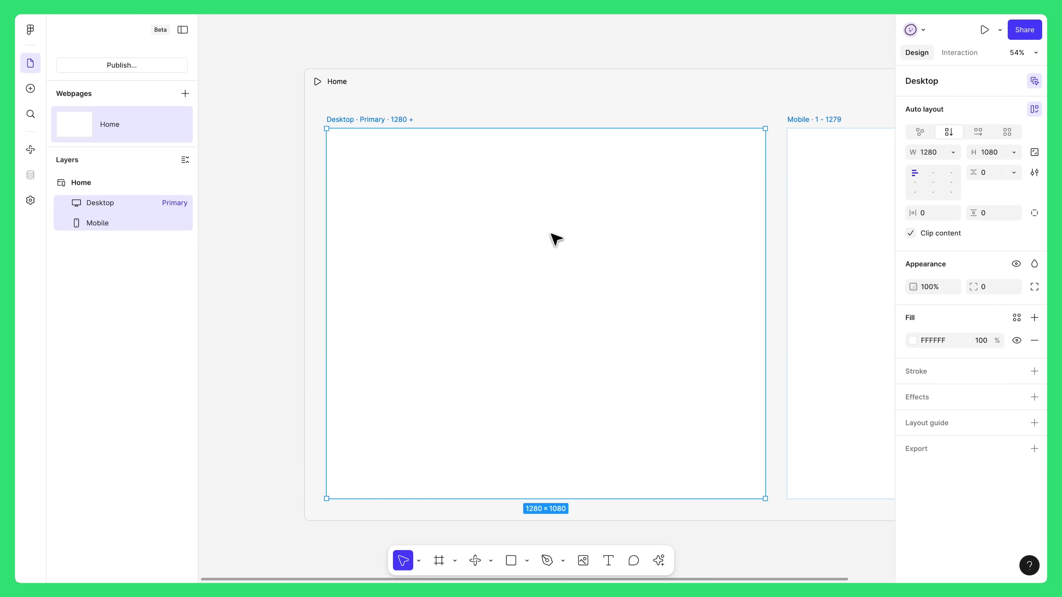
- Draw a 435×131 frame, fill it red (FF0000), and move it into the Desktop breakpoint
key("f")
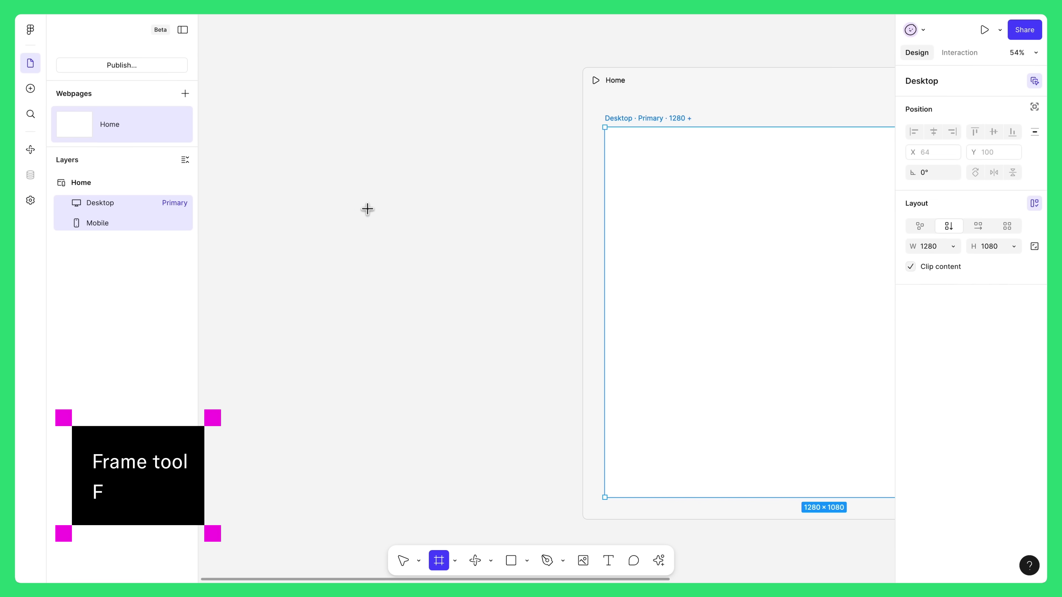
left_click_drag(368, 210, 518, 254)
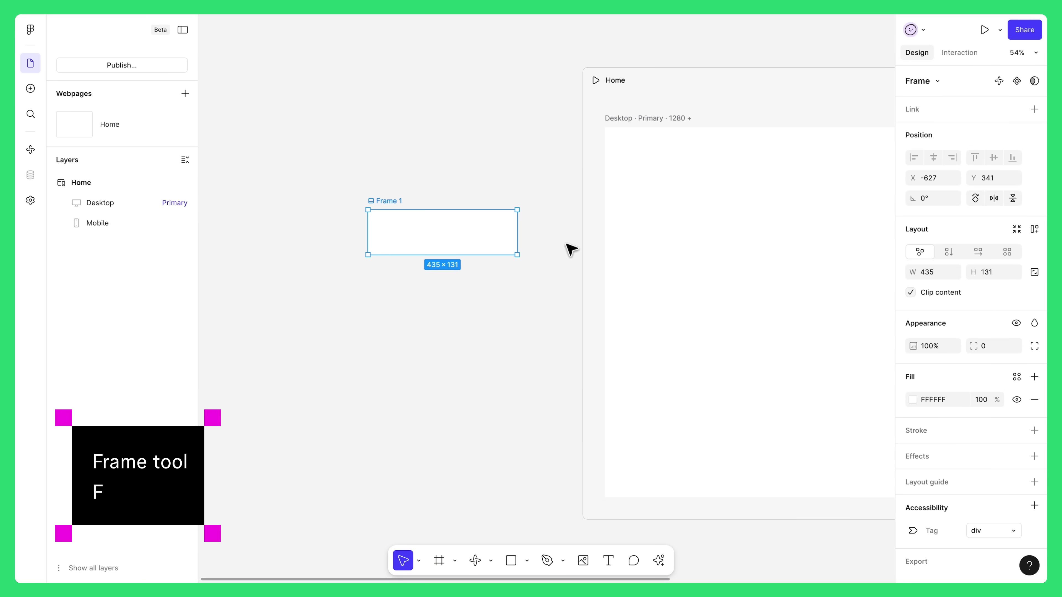
left_click(912, 399)
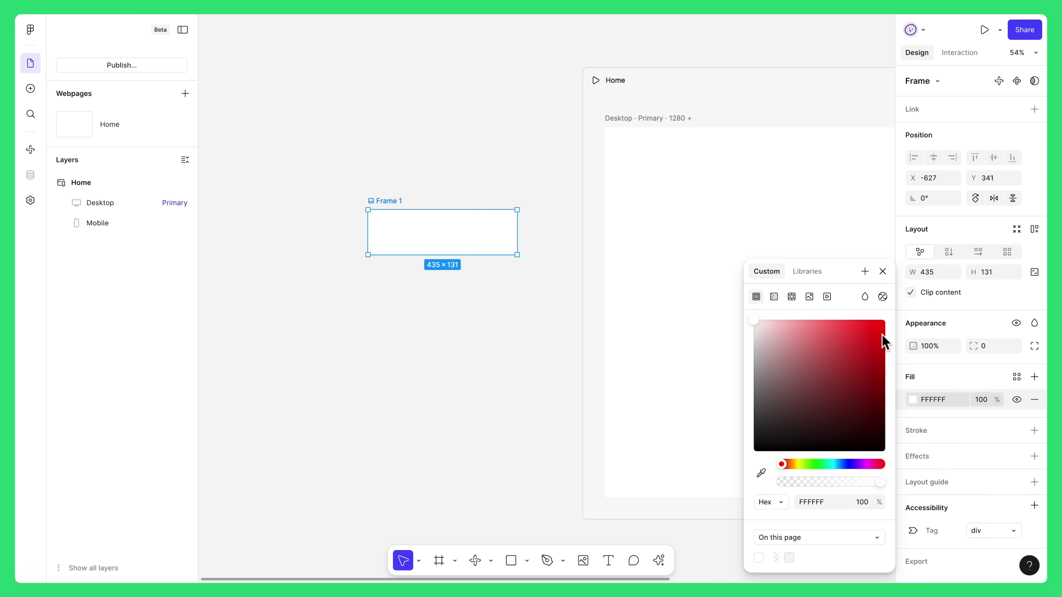
left_click_drag(882, 334, 892, 309)
left_click(883, 271)
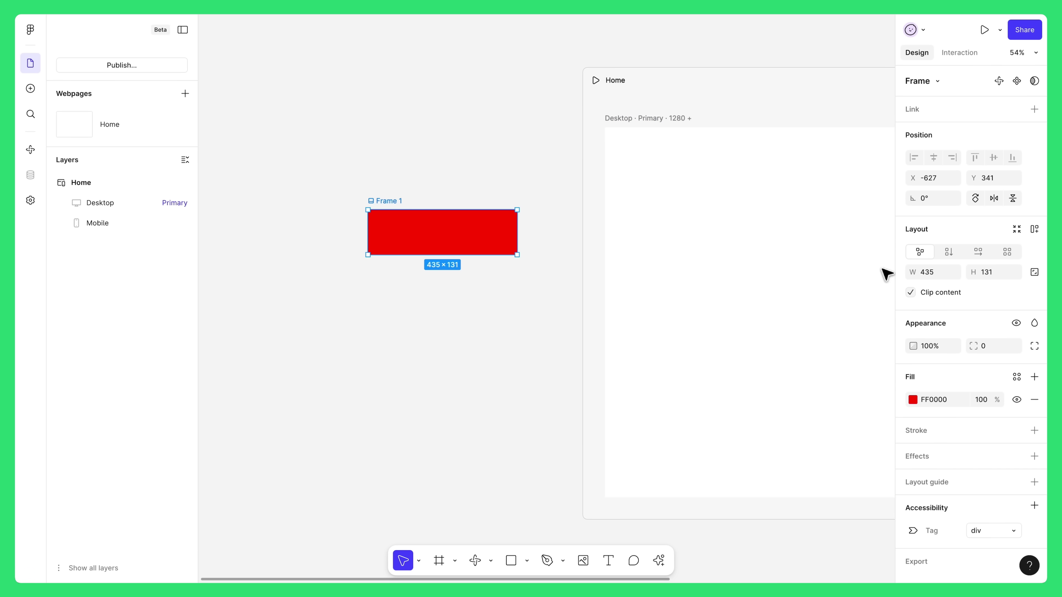
scroll(535, 179, "right", 3)
scroll(535, 179, "right", 5)
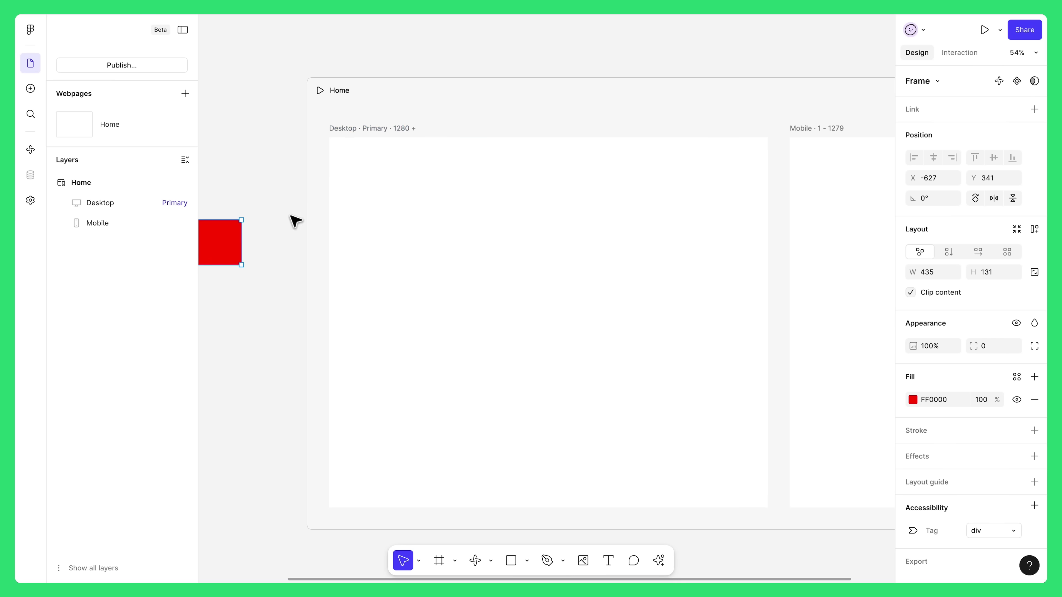
left_click_drag(238, 251, 479, 197)
scroll(480, 198, "right", 3)
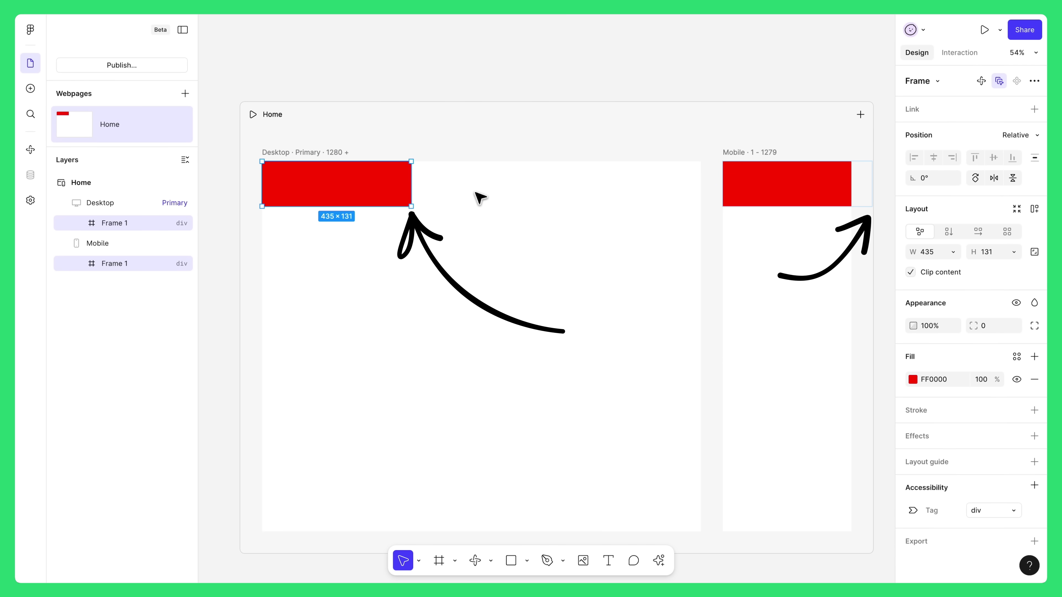
- Set the red frame's width to Fill container so it spans 1280
left_click(953, 252)
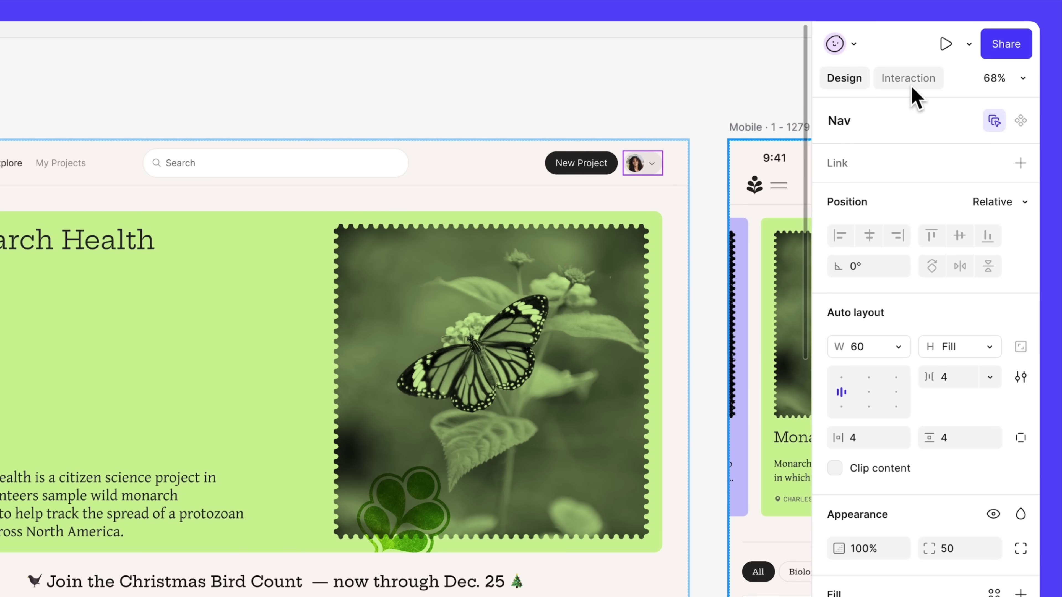
- Show the Nav's Interaction settings and list the available interaction types
left_click(929, 84)
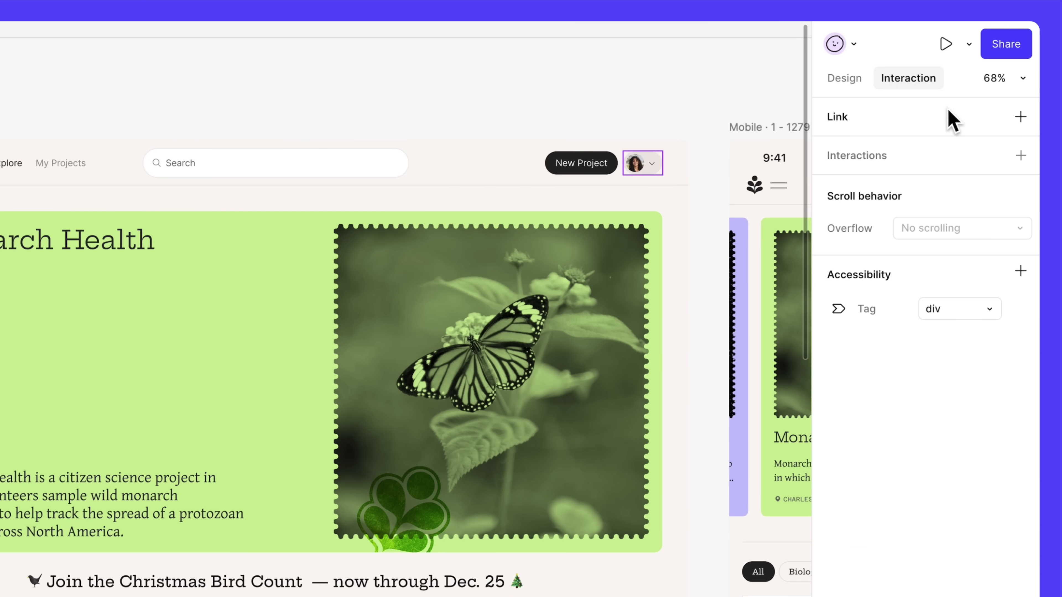
left_click(1023, 156)
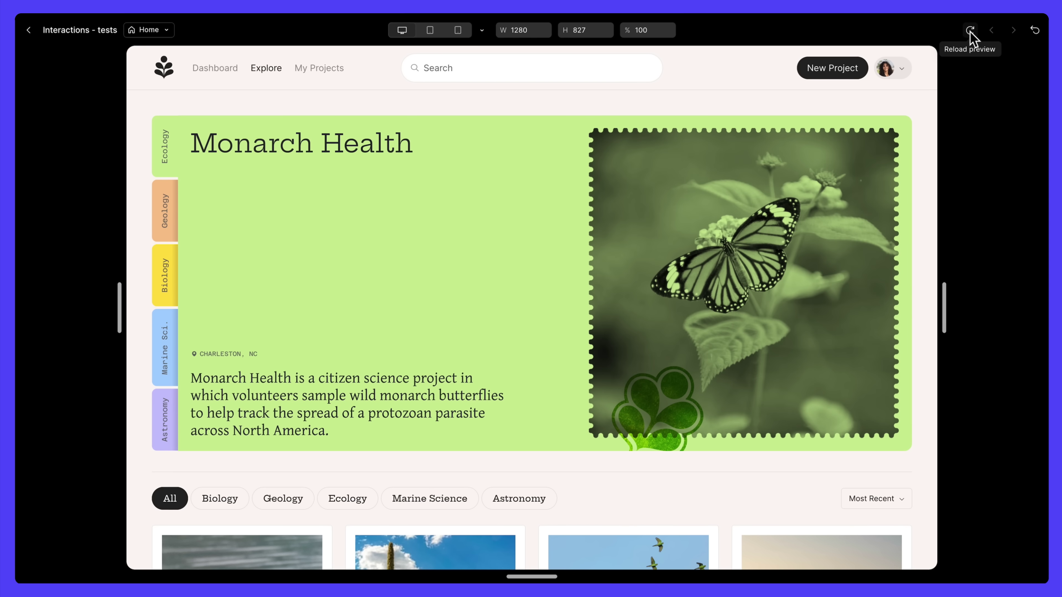
- Reload the Monarch Health preview and scroll down the page
left_click(970, 32)
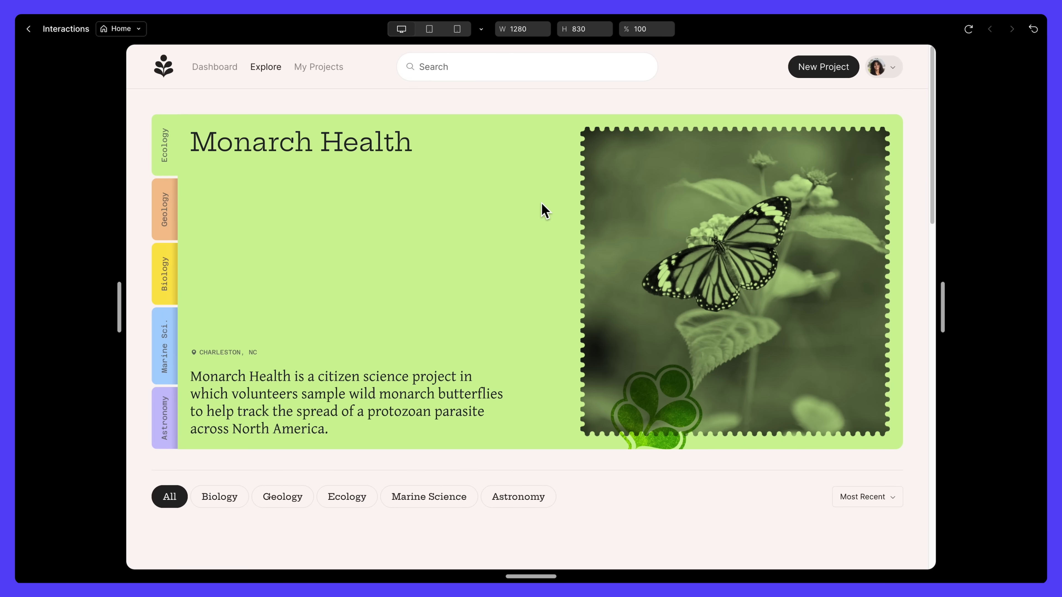
scroll(544, 210, "down", 6)
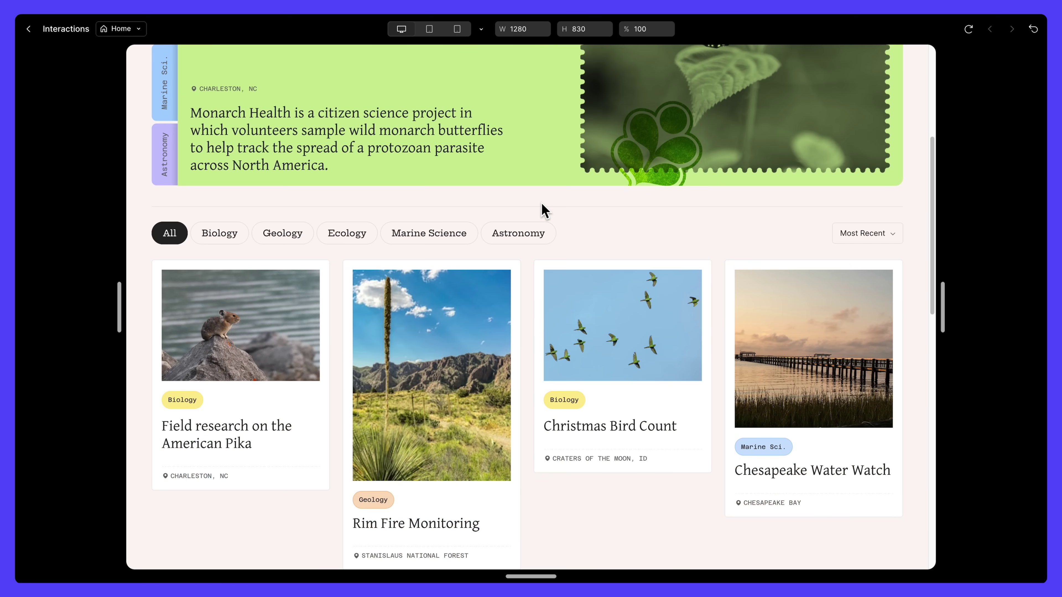
scroll(544, 211, "down", 8)
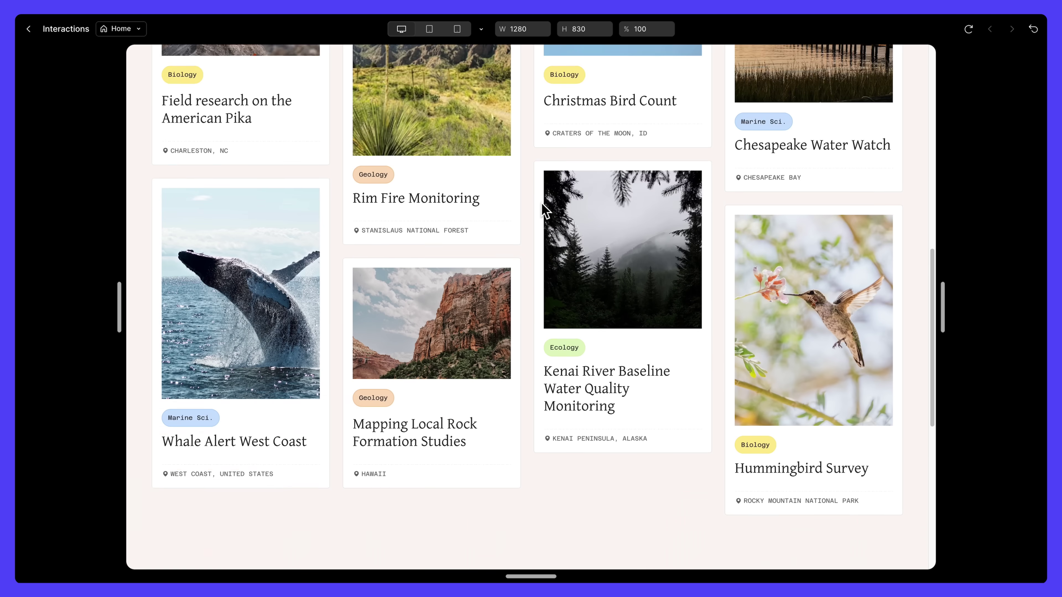
scroll(544, 210, "down", 5)
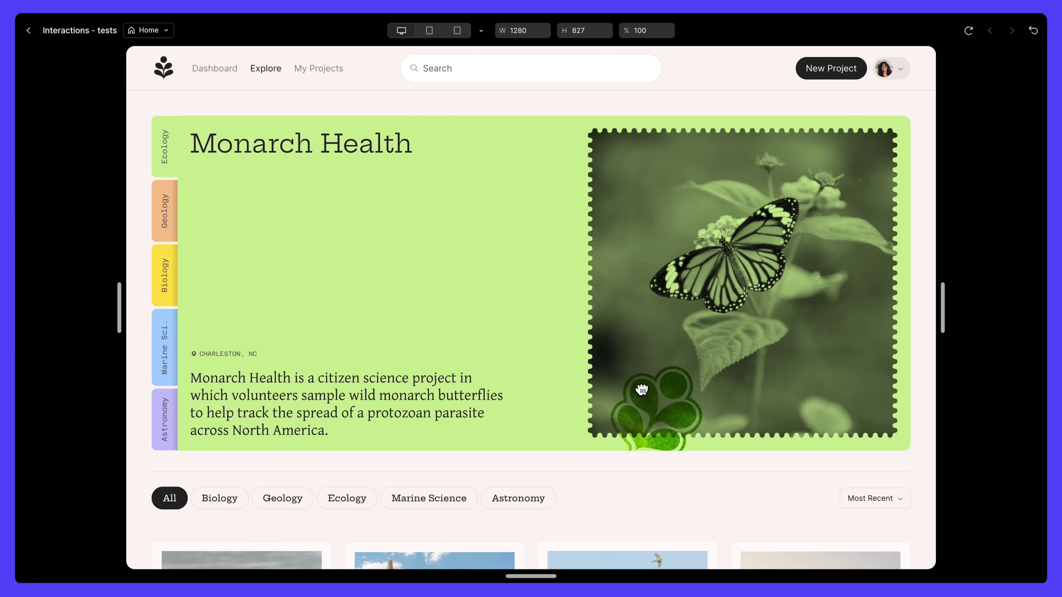
- Drag the clover sticker onto the green panel and open the butterfly photo lightbox
left_click_drag(642, 390, 581, 280)
left_click(645, 271)
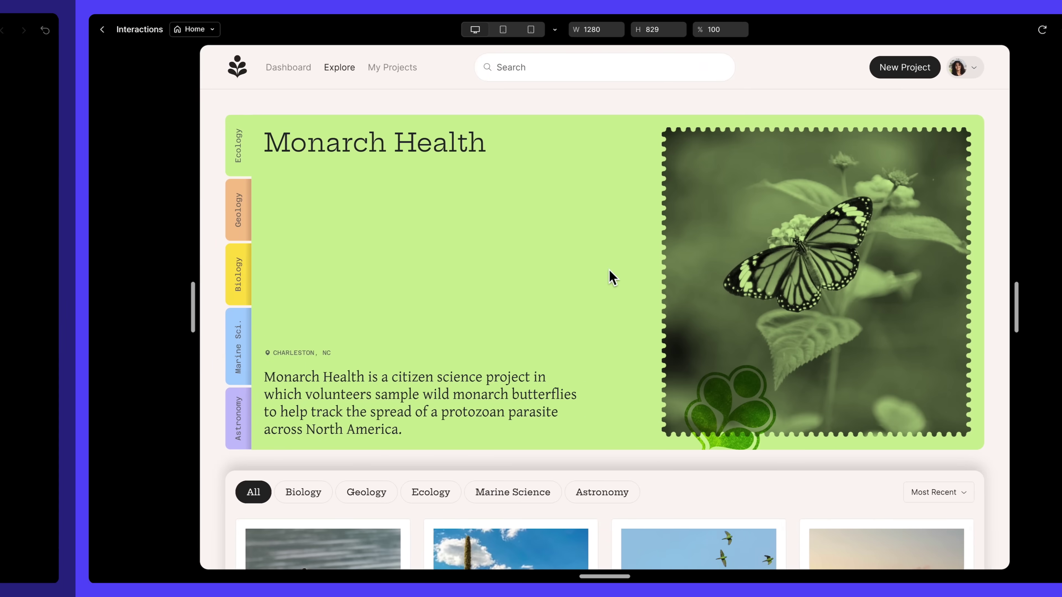
scroll(538, 277, "down", 3)
scroll(535, 270, "down", 5)
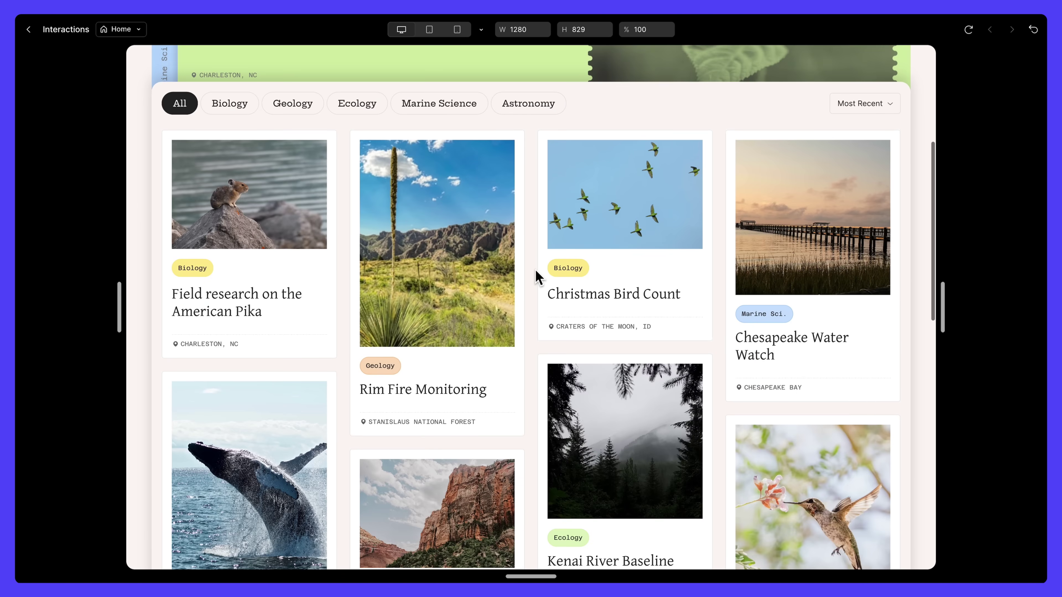
scroll(535, 270, "up", 8)
scroll(535, 270, "down", 3)
scroll(535, 270, "down", 4)
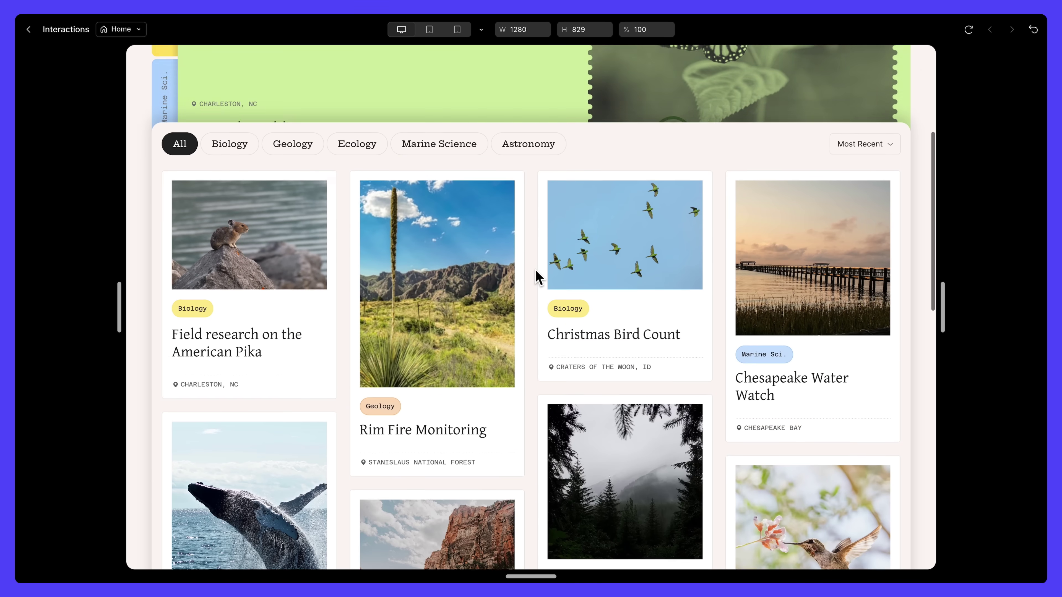
scroll(535, 270, "up", 6)
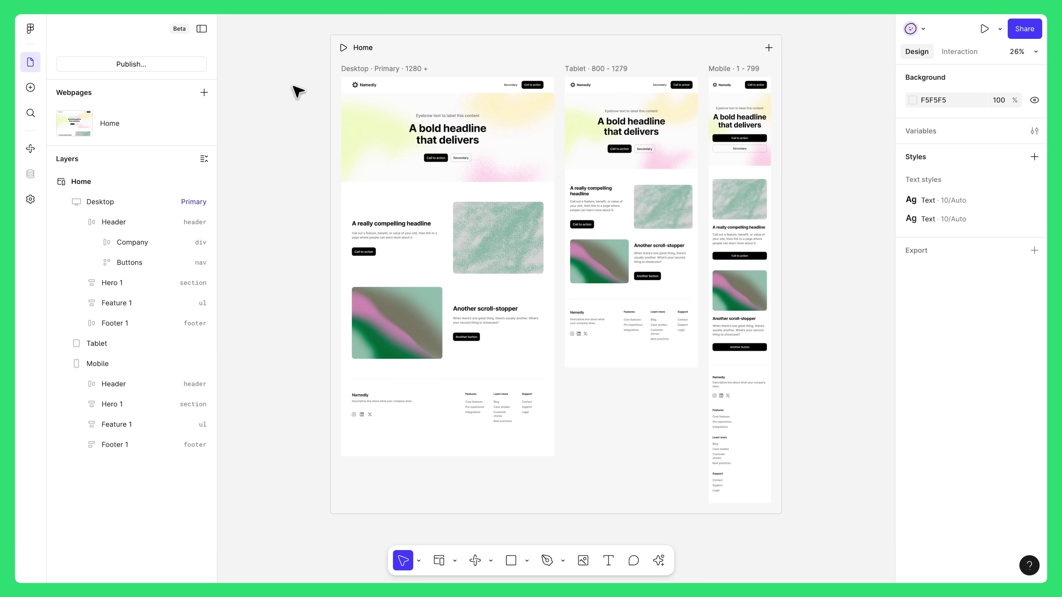
- Convert the Desktop Header to code and have the AI add a subtle pastel gradient animation
left_click(392, 90)
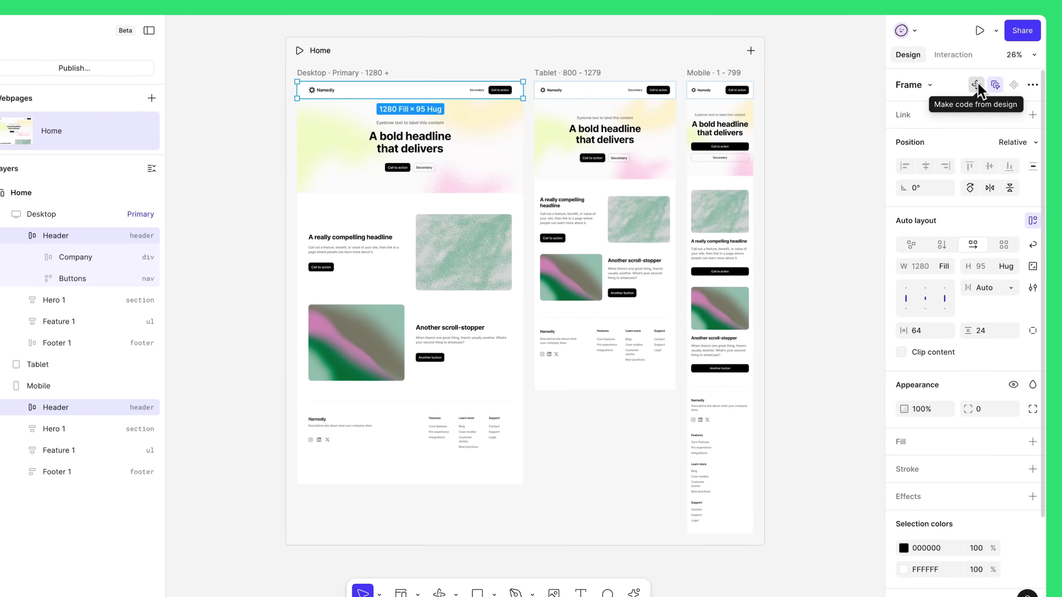
left_click(942, 122)
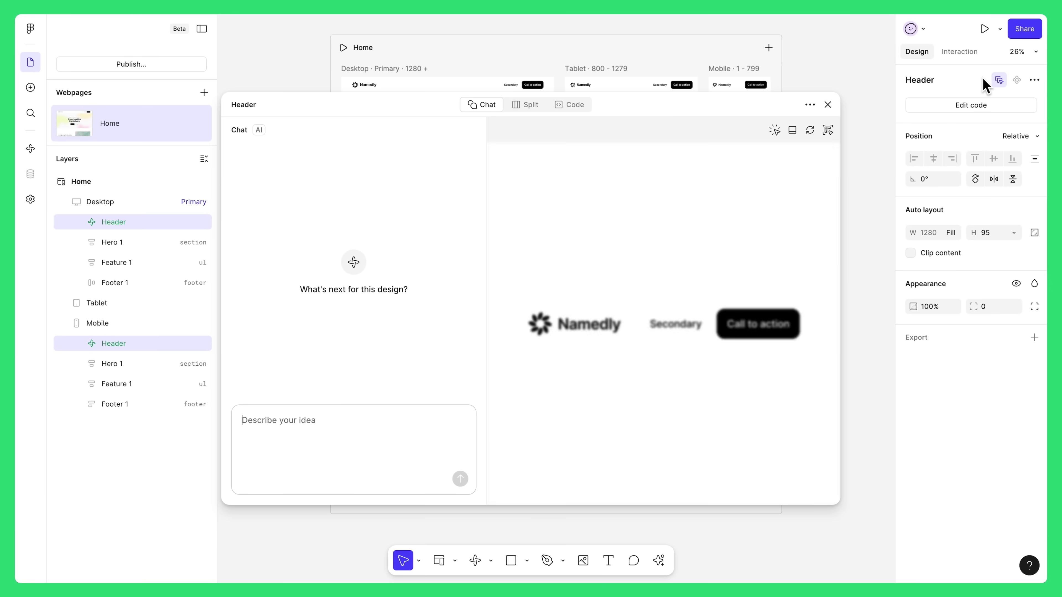
type("Make a subtle gradient animation on the parent frame's fill. It should use pastel colors.")
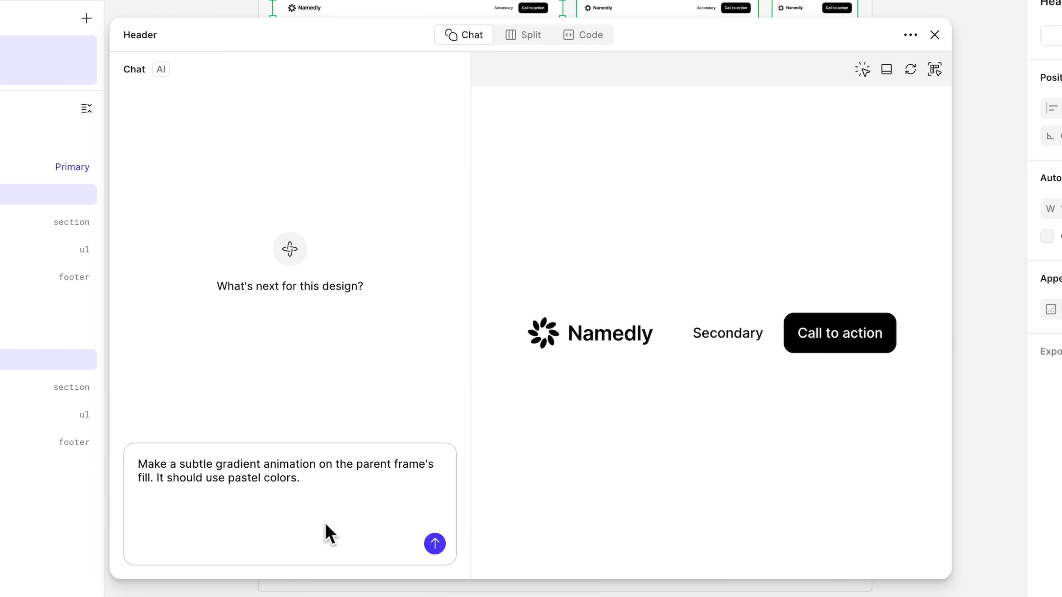
left_click(435, 544)
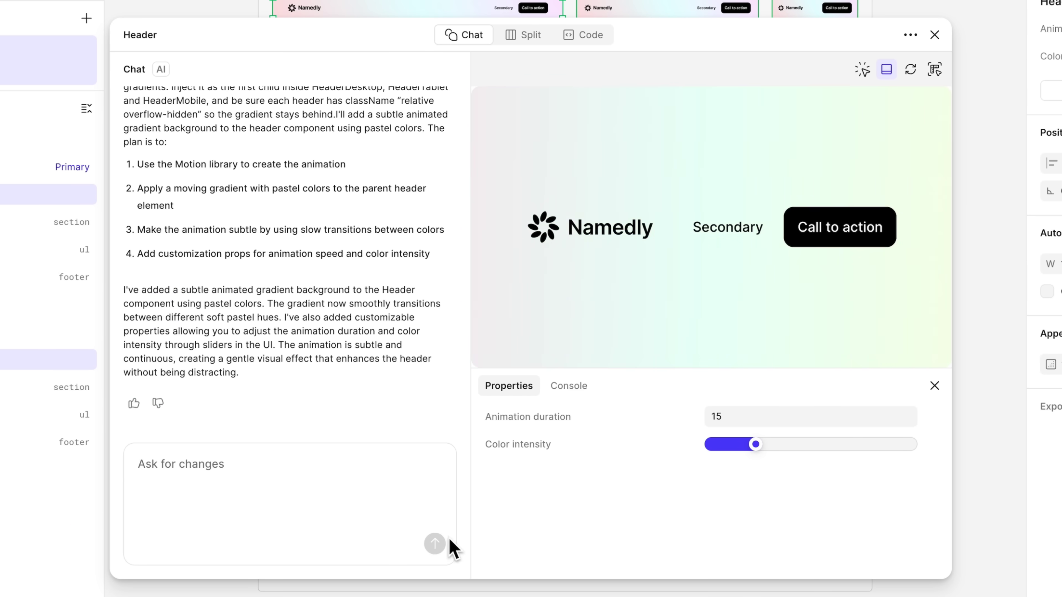
left_click(587, 36)
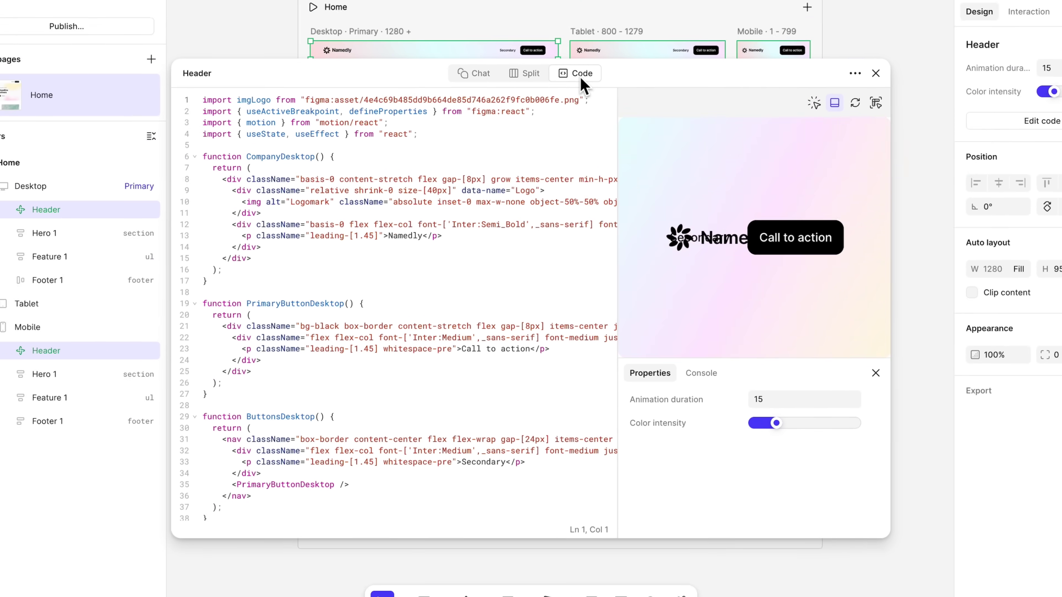
left_click(464, 35)
- Close the header code panel and briefly preview the Home page in the editor
left_click(828, 105)
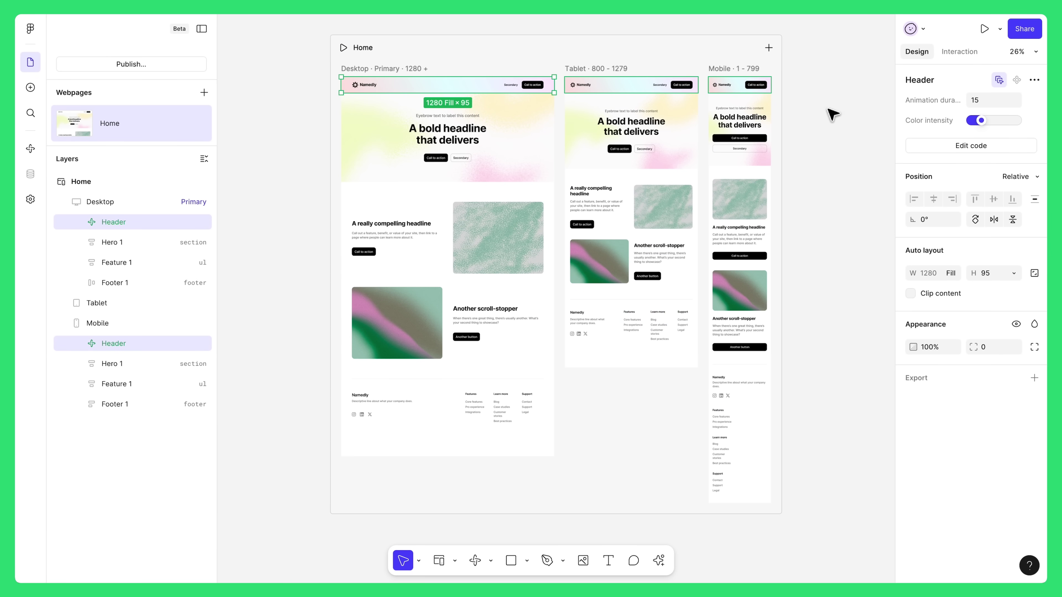
left_click(985, 29)
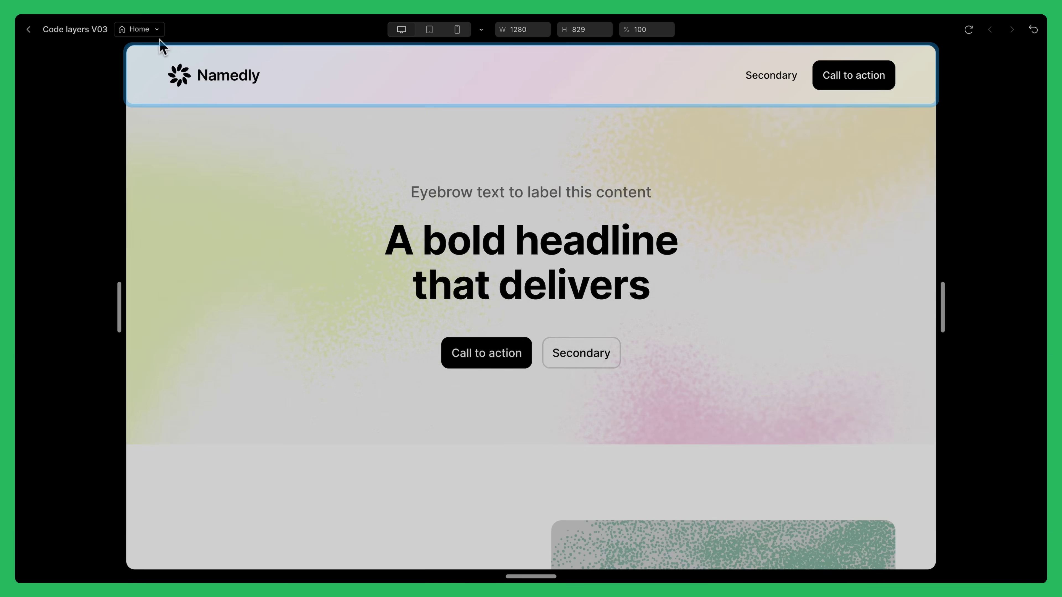
left_click(29, 29)
- Ask the Header's AI chat for duration and speed sliders, then nudge the speed multiplier up
double_click(373, 89)
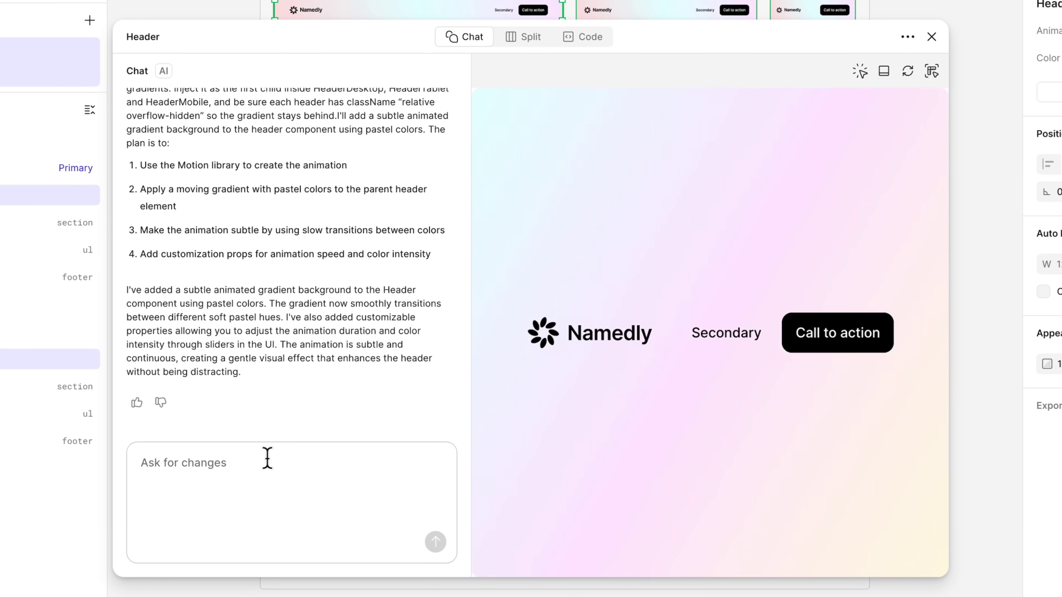
type("Make the animation duration control a slider. ")
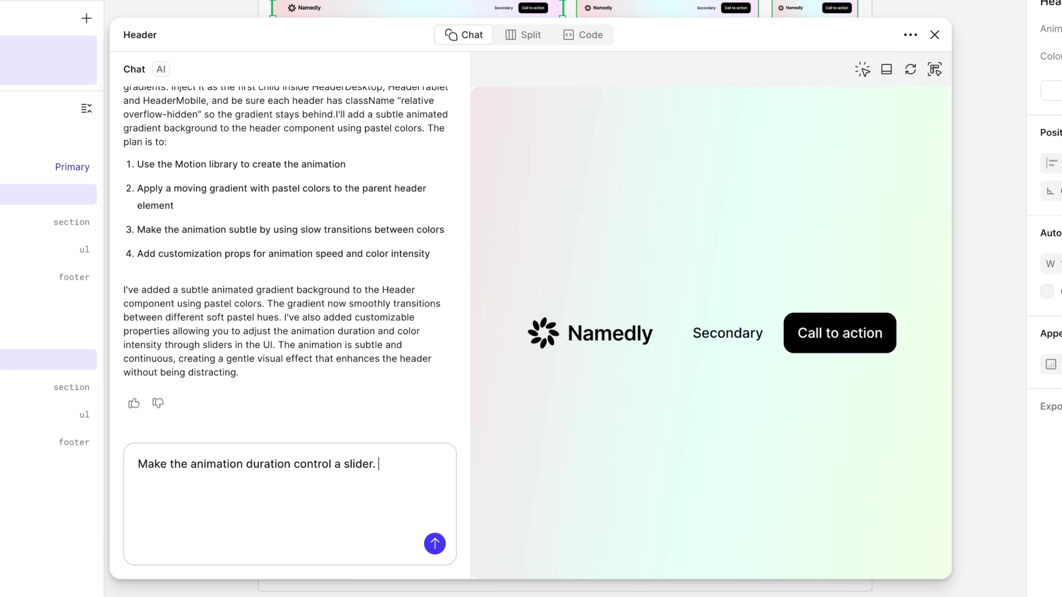
type("Add a slider to control animation speed.")
key("Return")
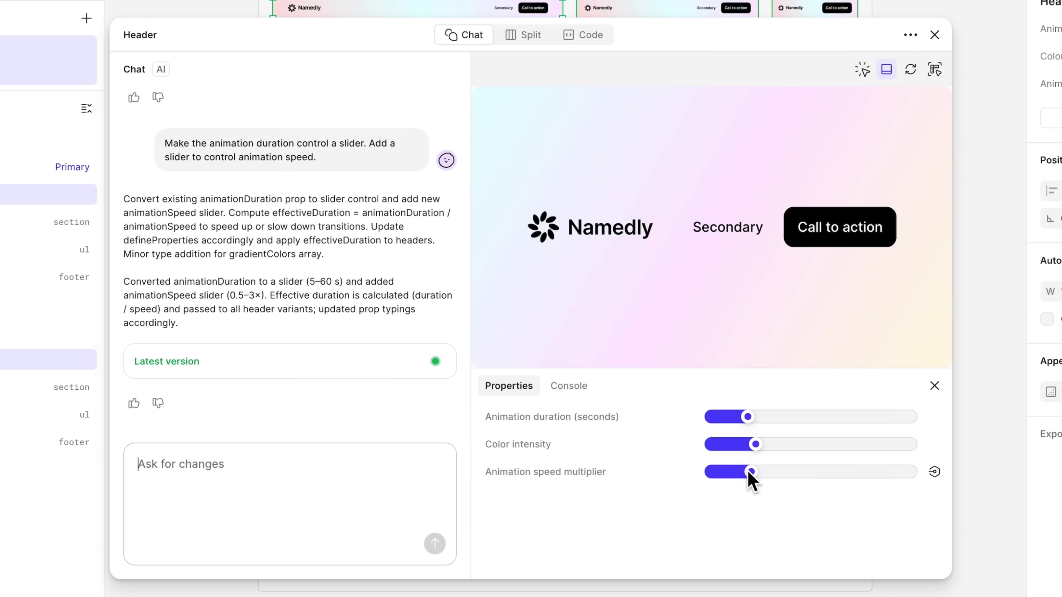
left_click_drag(751, 473, 863, 473)
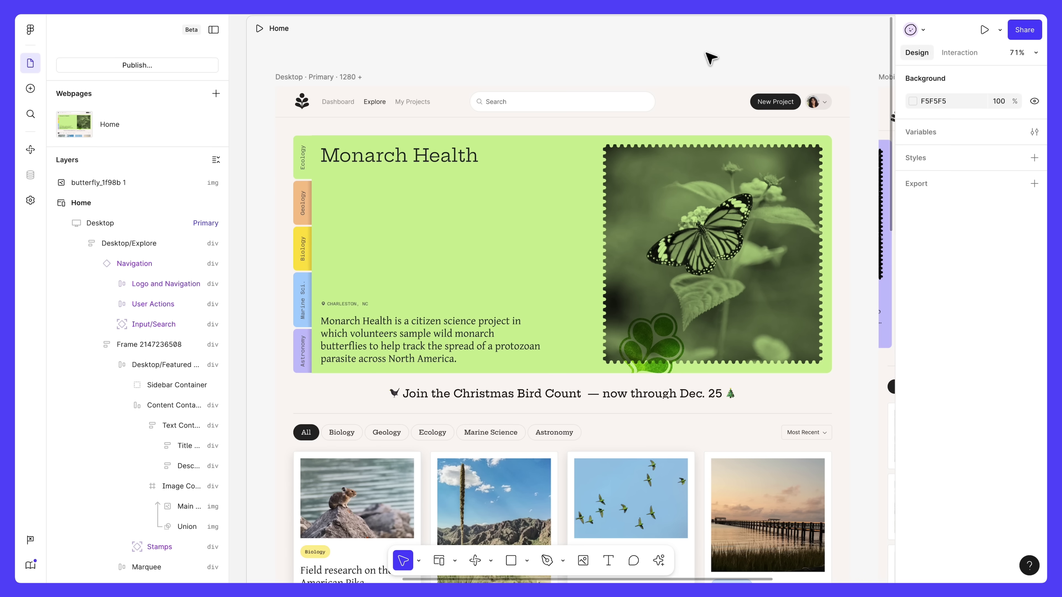
- Give the top navigation bar the Navigation accessibility tag
left_click(711, 100)
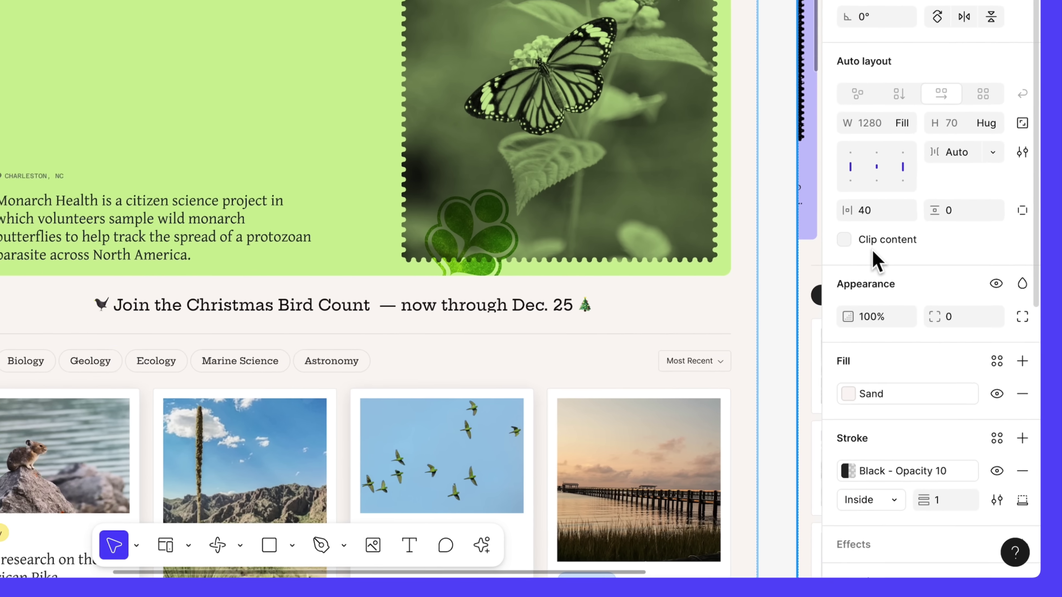
scroll(941, 369, "down", 6)
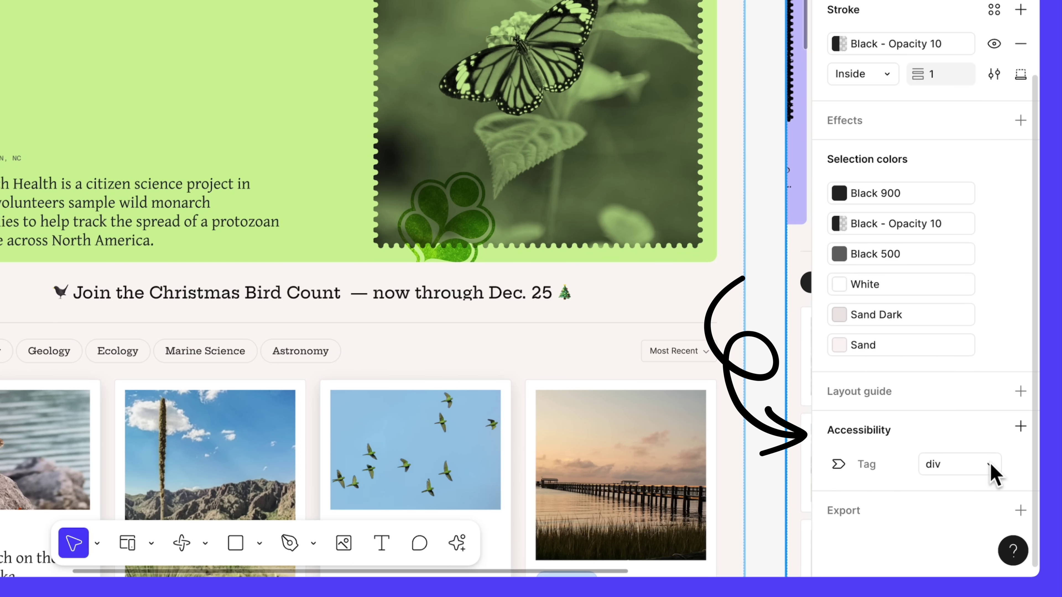
left_click(991, 468)
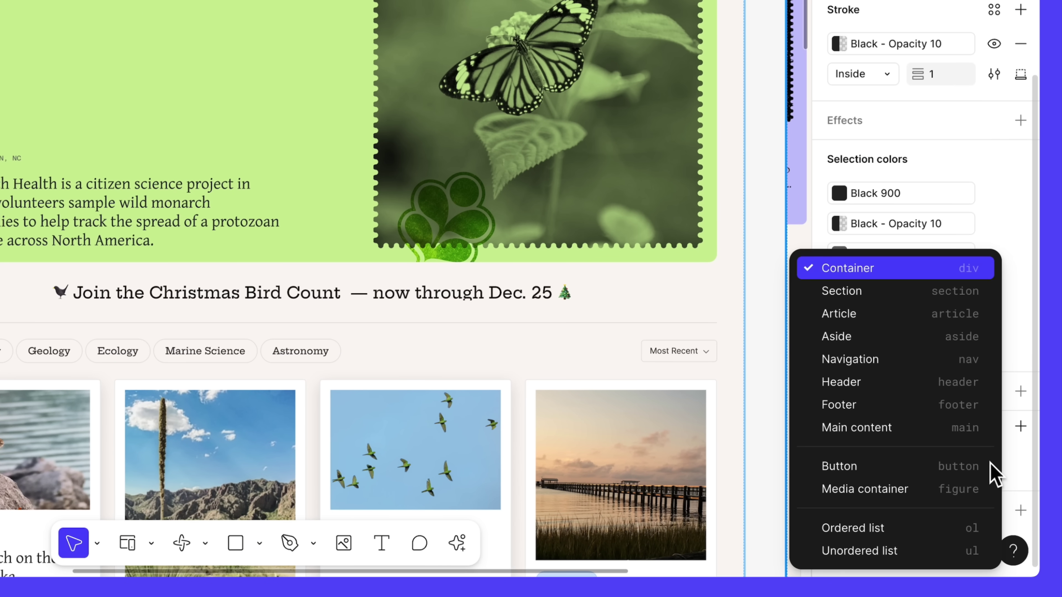
left_click(890, 363)
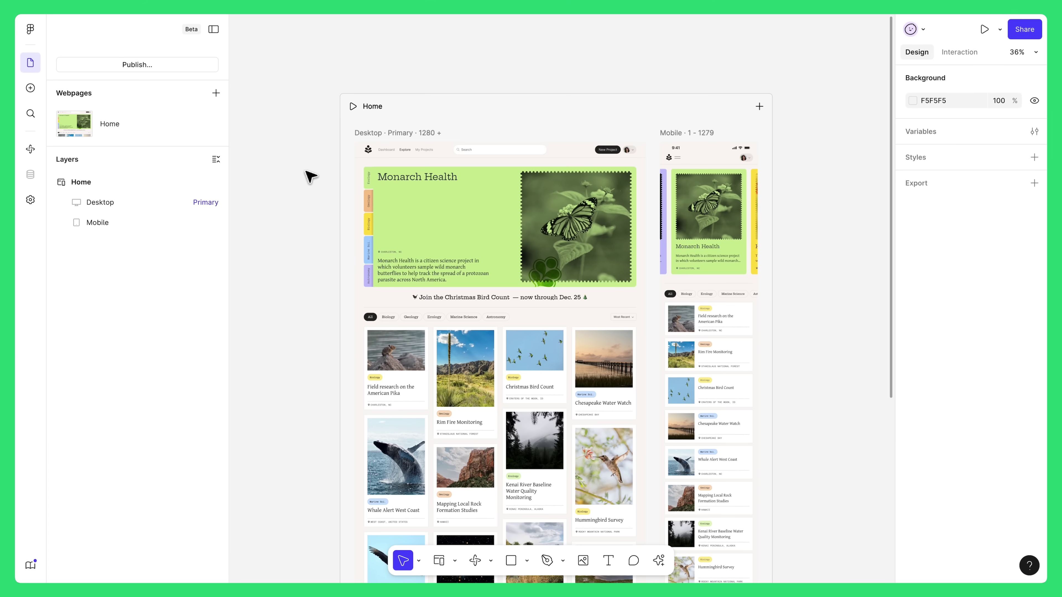
- In Site settings, enter title CoLab, a pasted description, language en and the Google Analytics ID
left_click(30, 200)
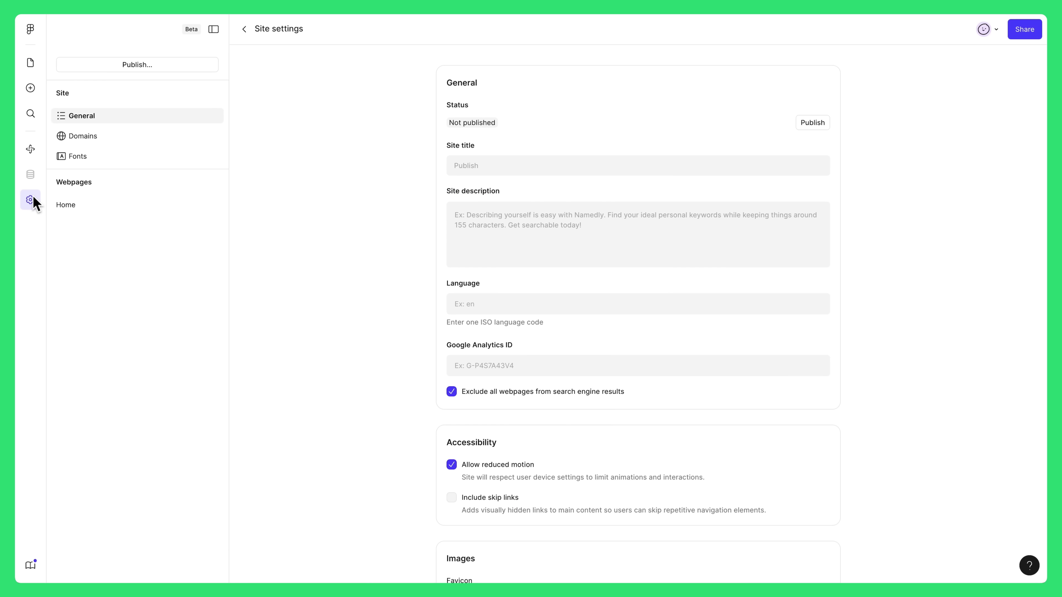
left_click(482, 159)
left_click(455, 215)
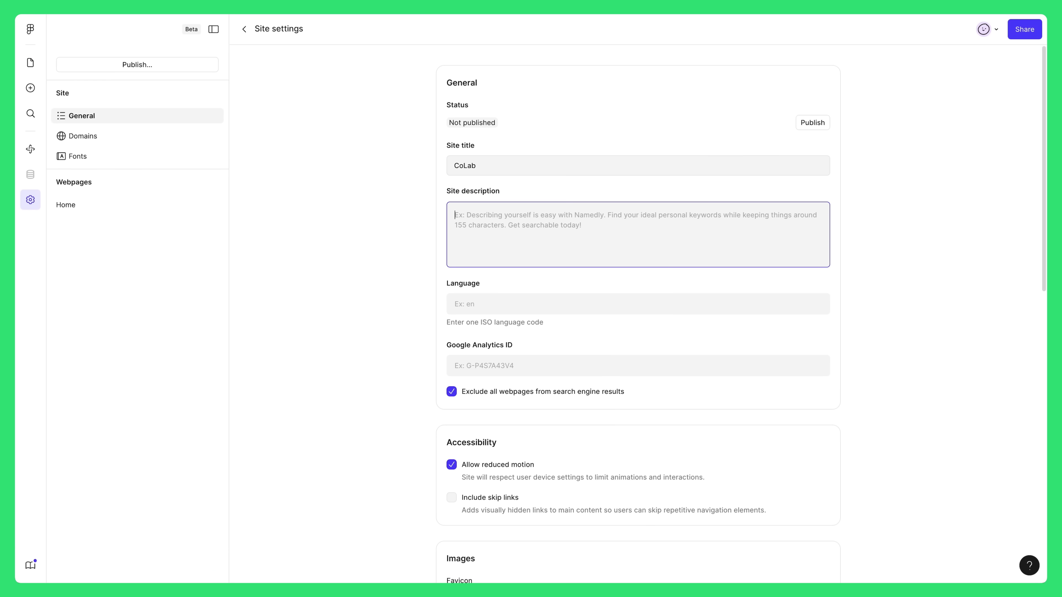
type("An app that connects people with citizen science projects.")
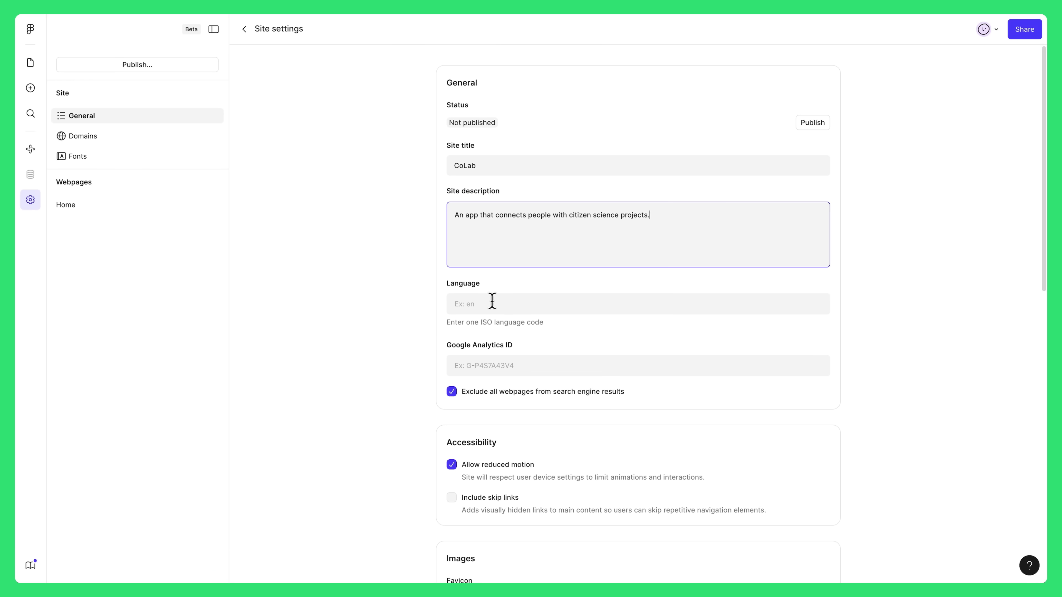
left_click(490, 303)
type("en")
left_click(467, 358)
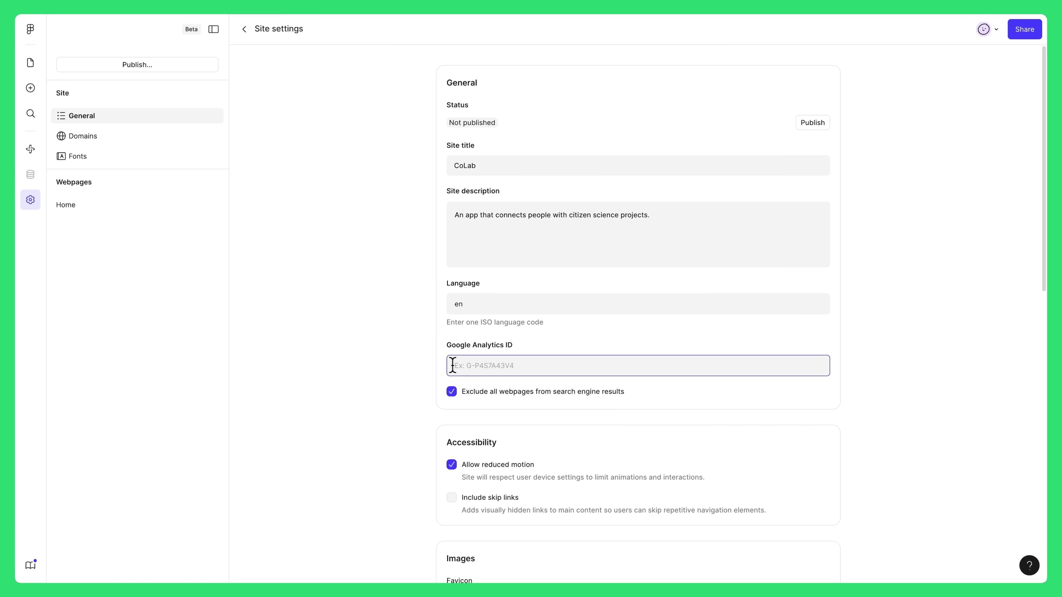
type("G-P4S7A43V4")
- Upload Favicon.png as the favicon and Social Image.png as the social sharing image
scroll(420, 360, "down", 3)
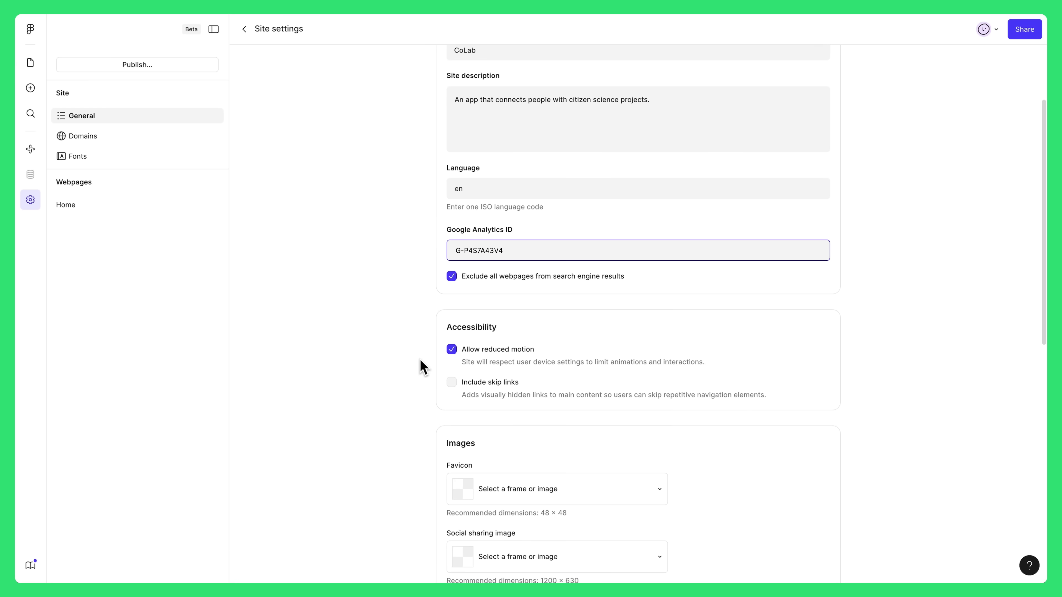
scroll(420, 360, "down", 5)
left_click(623, 285)
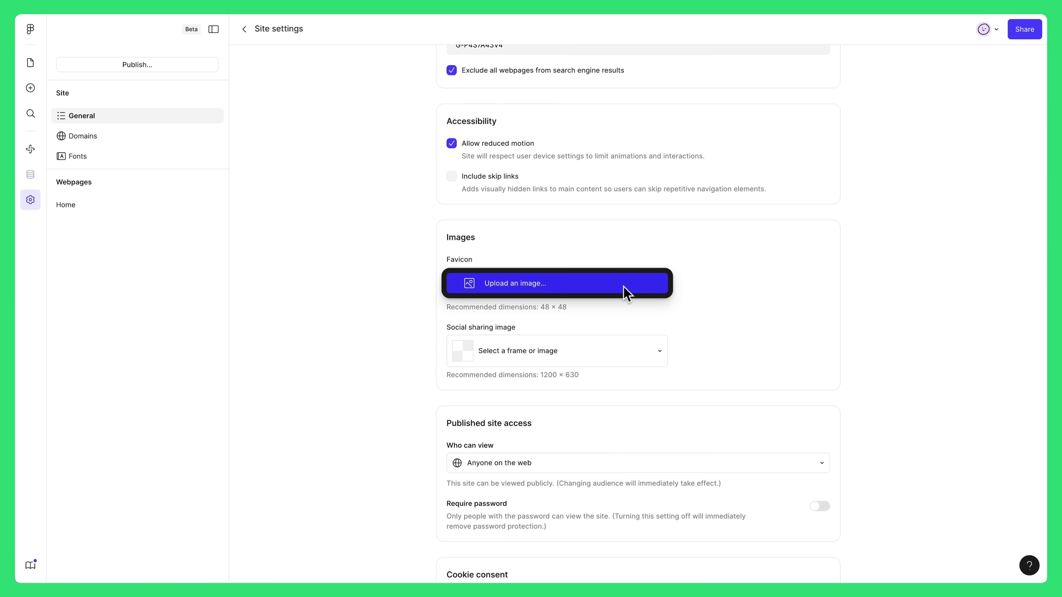
left_click(623, 284)
double_click(424, 171)
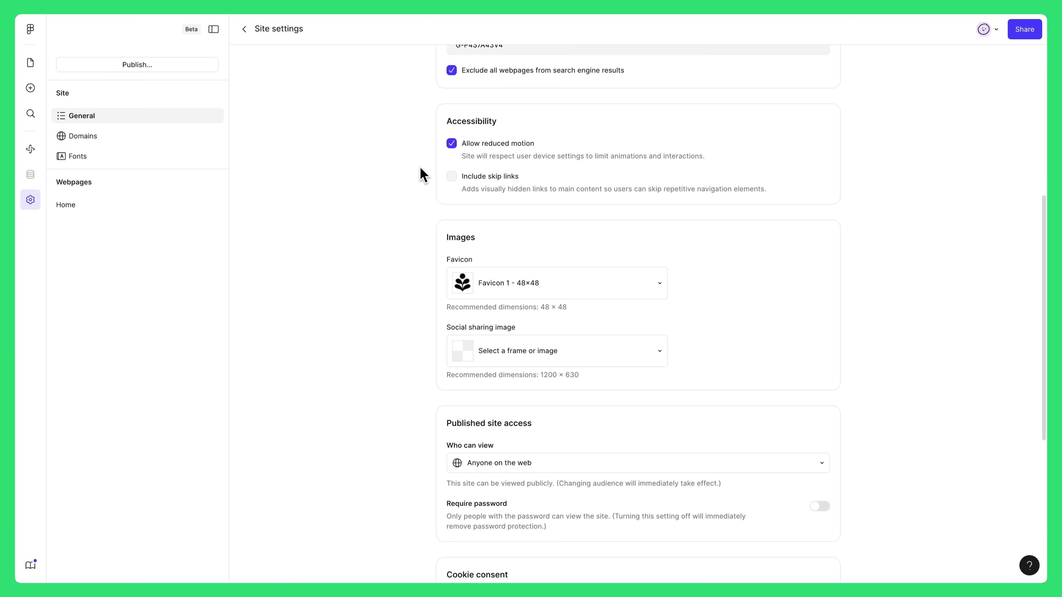
left_click(570, 362)
left_click(570, 356)
left_click(425, 188)
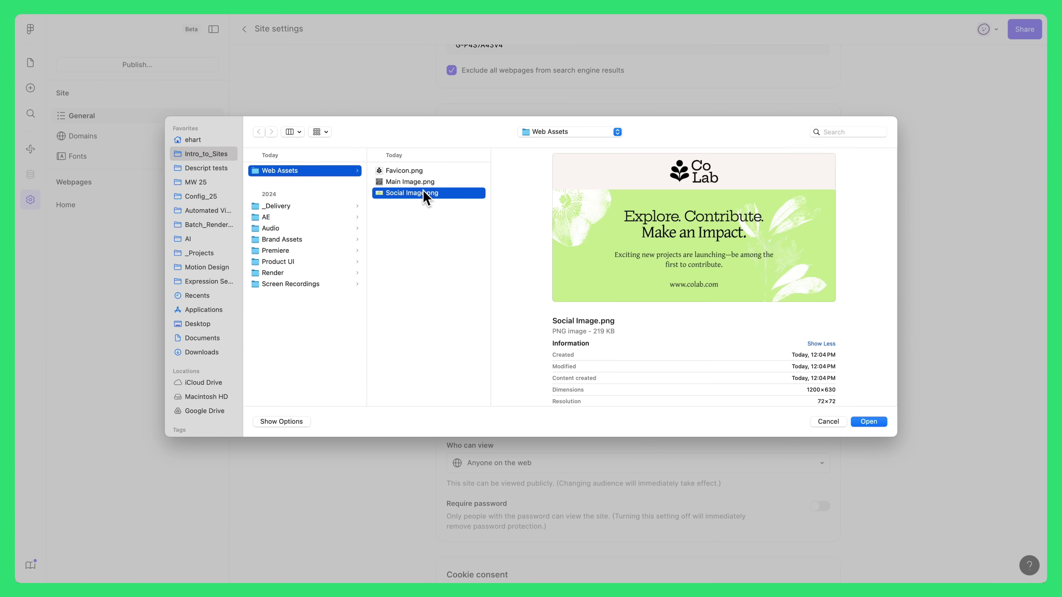
double_click(424, 191)
- Enable Require password with a site password and save it
scroll(407, 247, "down", 3)
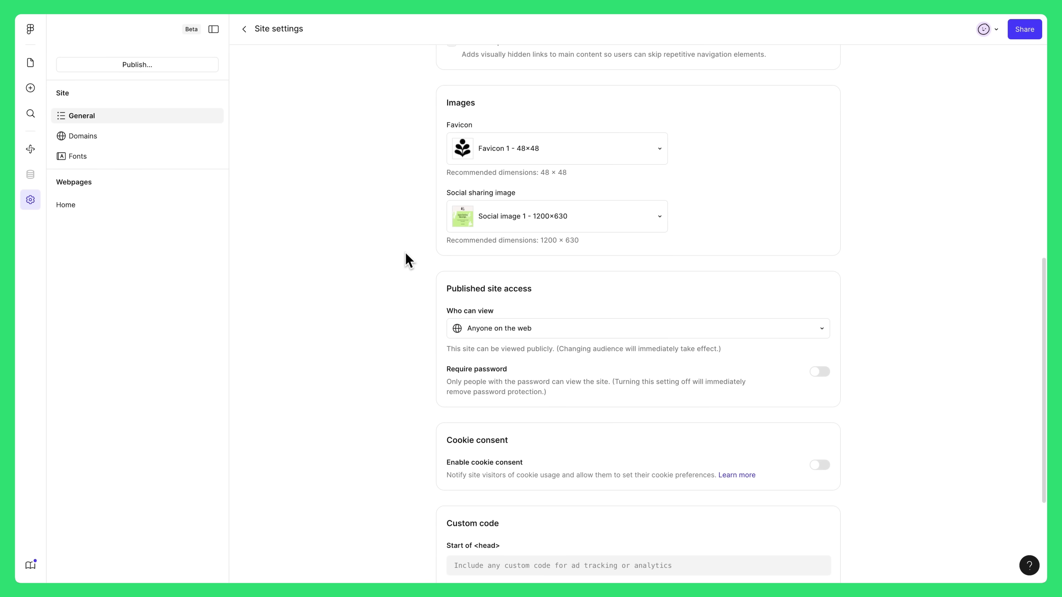
left_click(820, 372)
type("CoLab123")
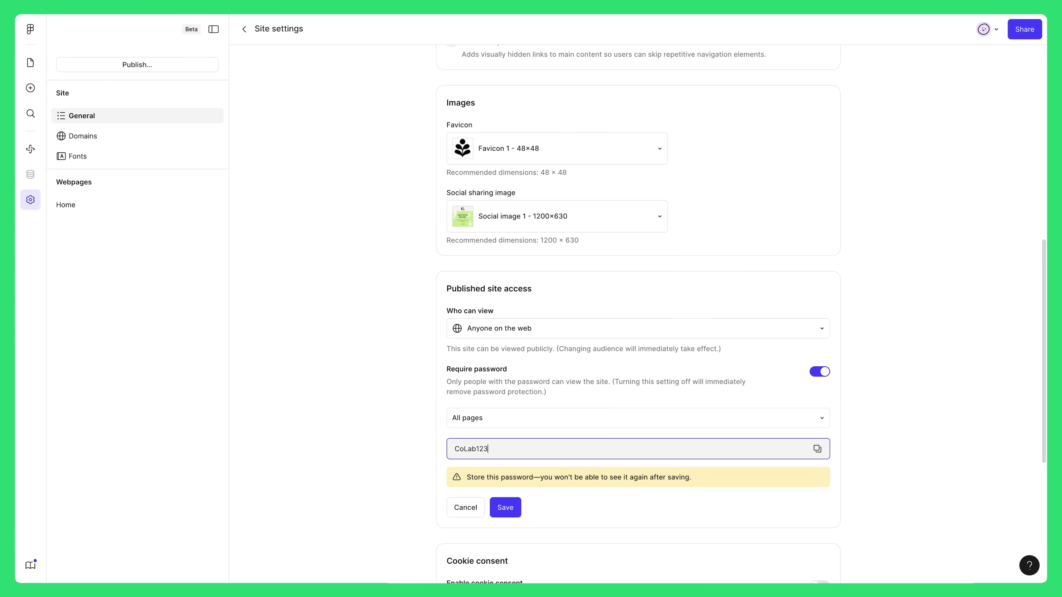
key("Return")
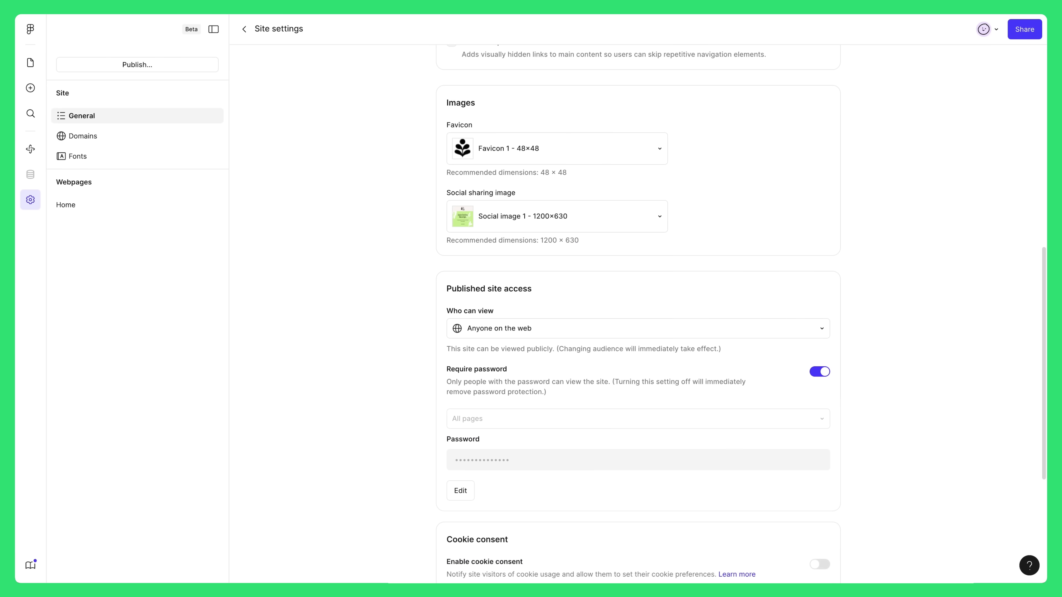
scroll(862, 371, "up", 10)
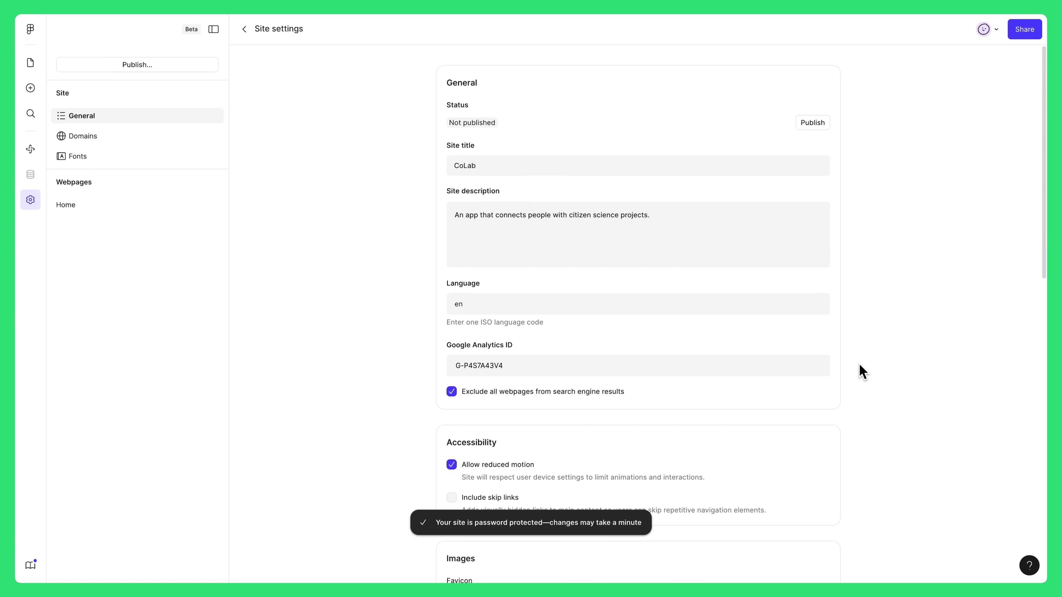
- Publish the CoLab site from Site settings and confirm its base domain shows Published
left_click(816, 124)
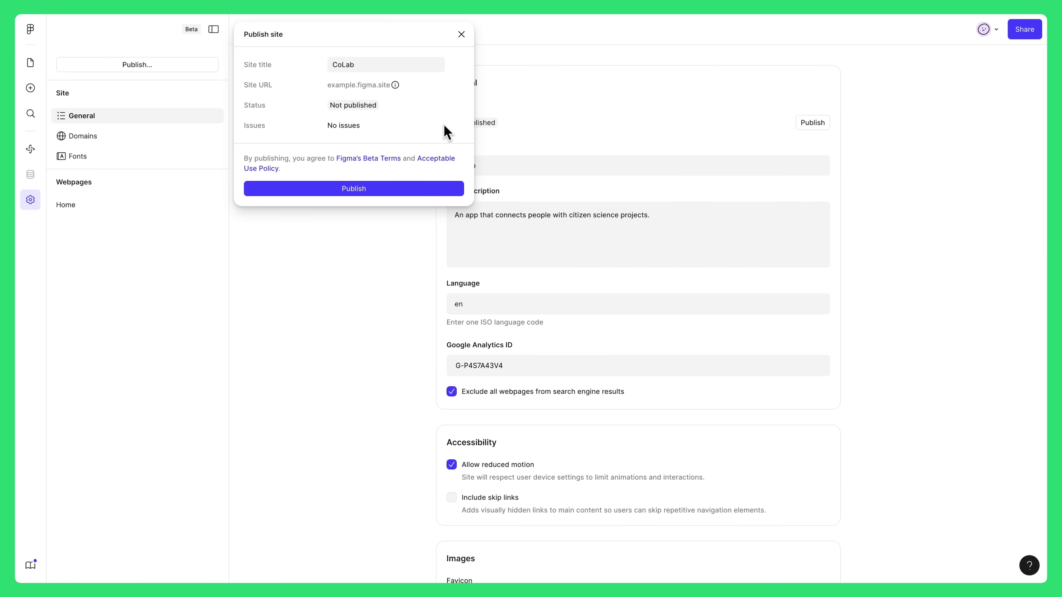
left_click(427, 188)
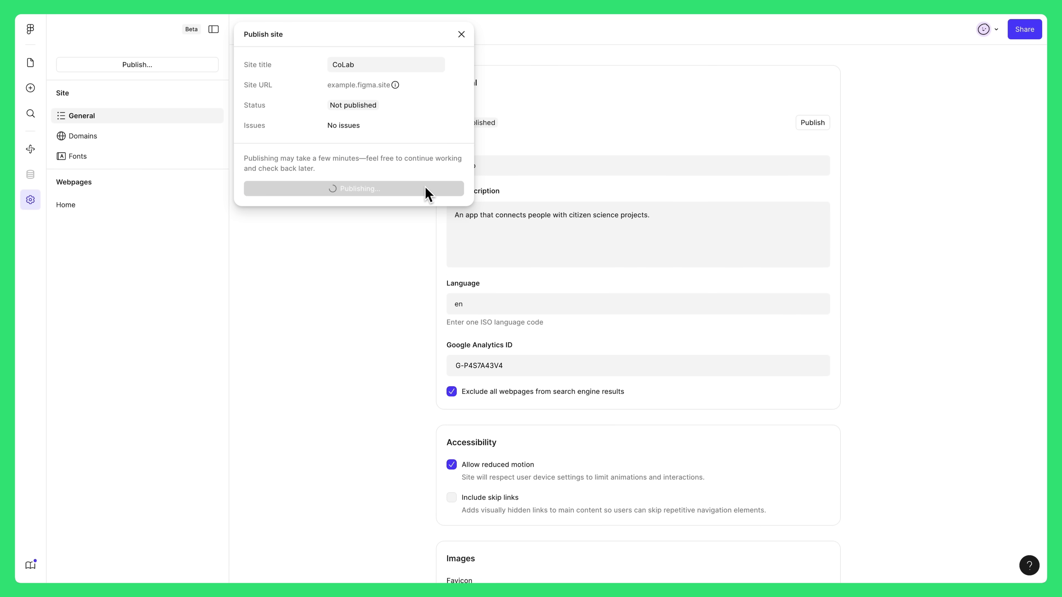
left_click(121, 148)
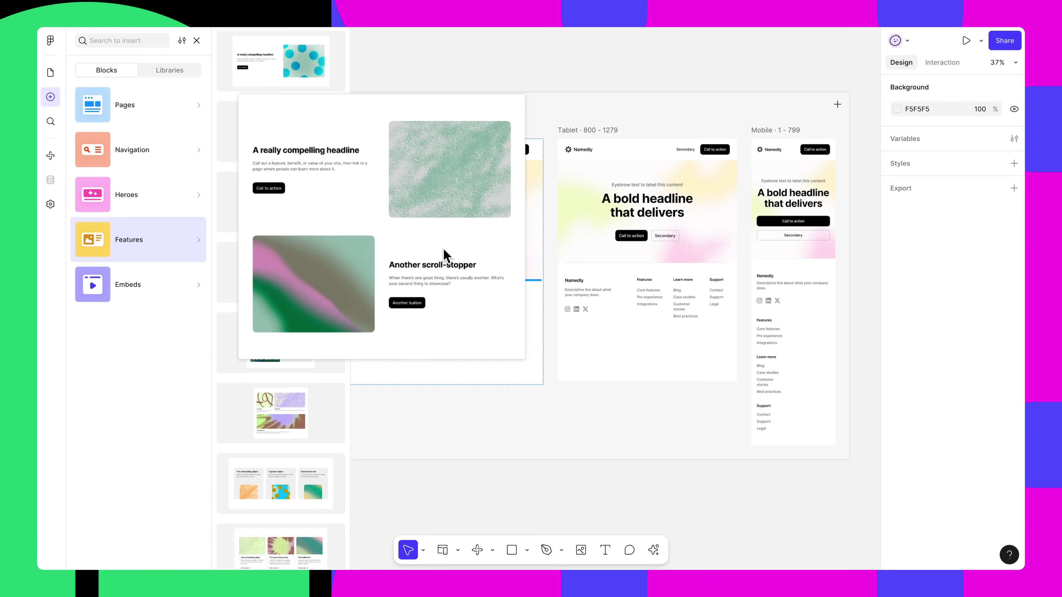
- Place a Features block in the Desktop frame, then browse Figma Learn's Courses menu
left_click_drag(446, 253, 460, 273)
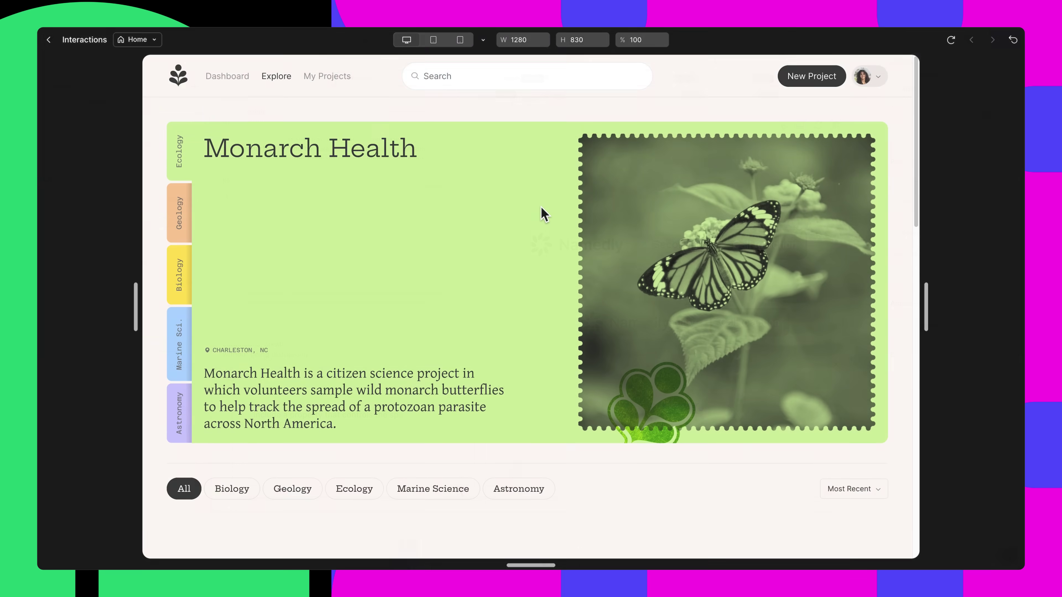
scroll(542, 209, "down", 5)
scroll(541, 212, "down", 5)
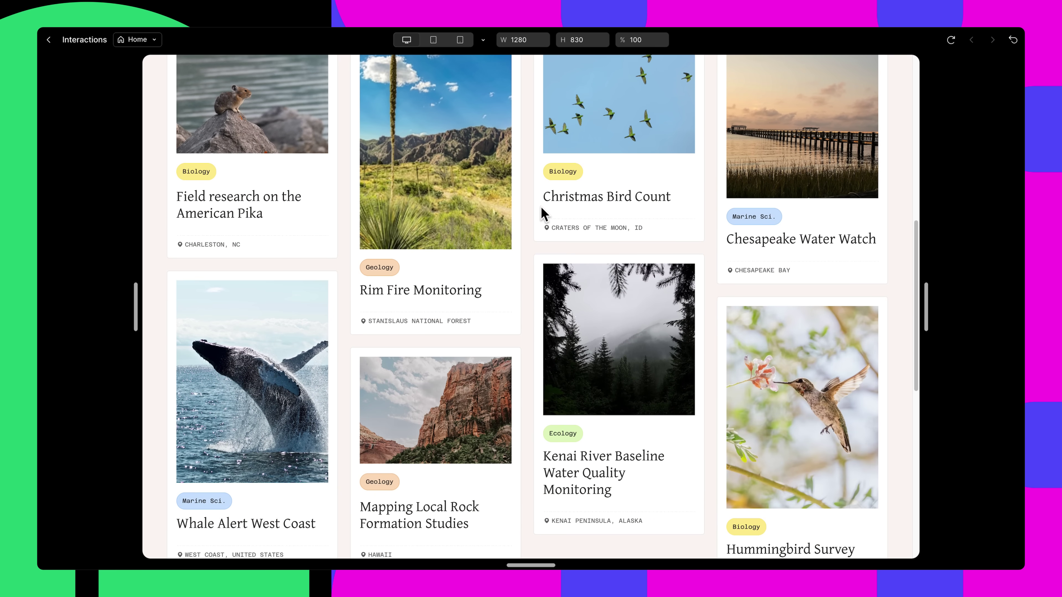
scroll(544, 213, "down", 6)
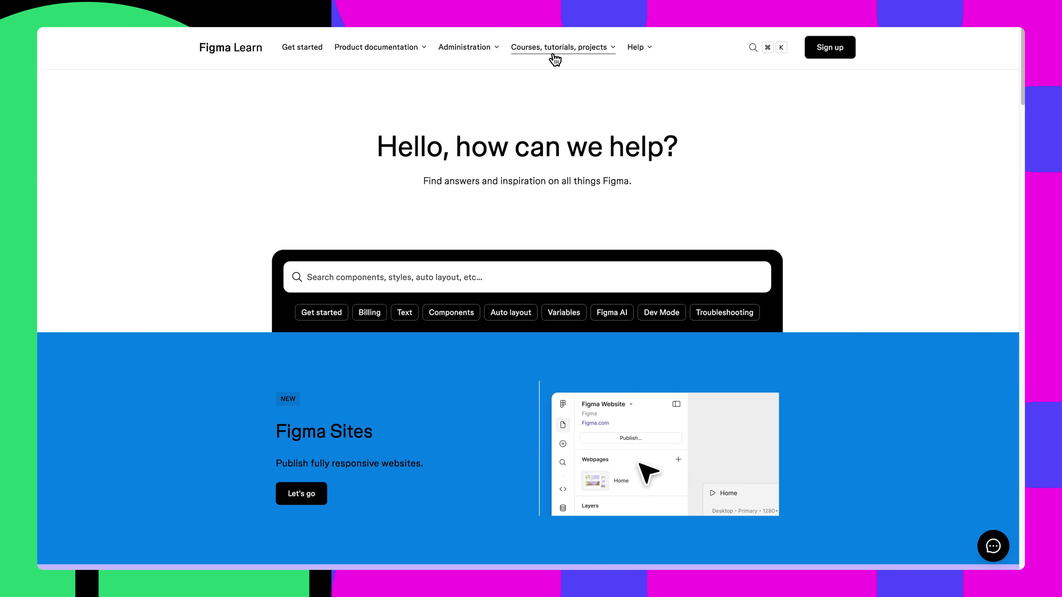
left_click(556, 59)
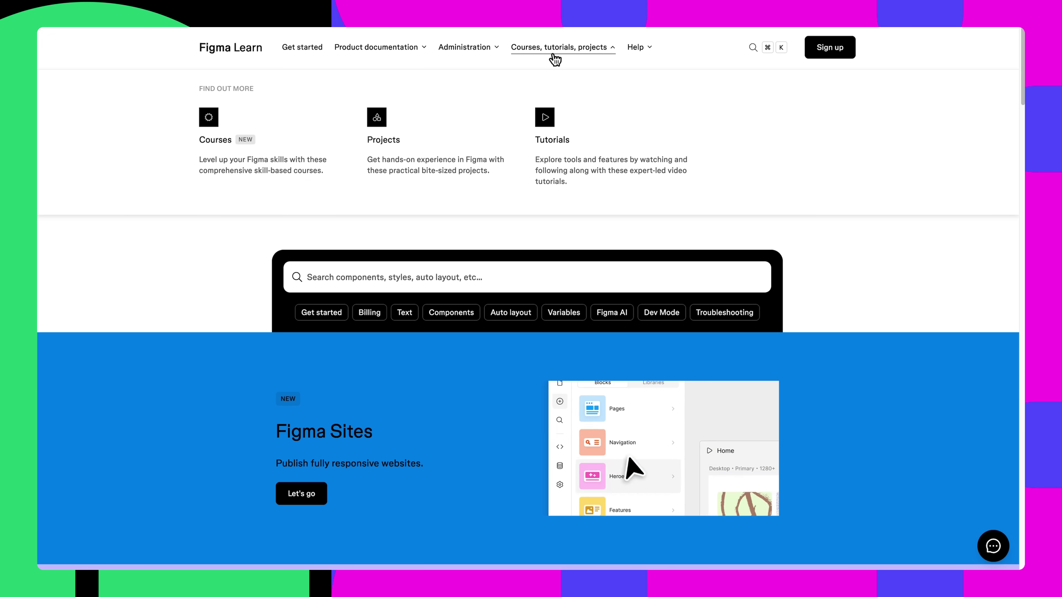